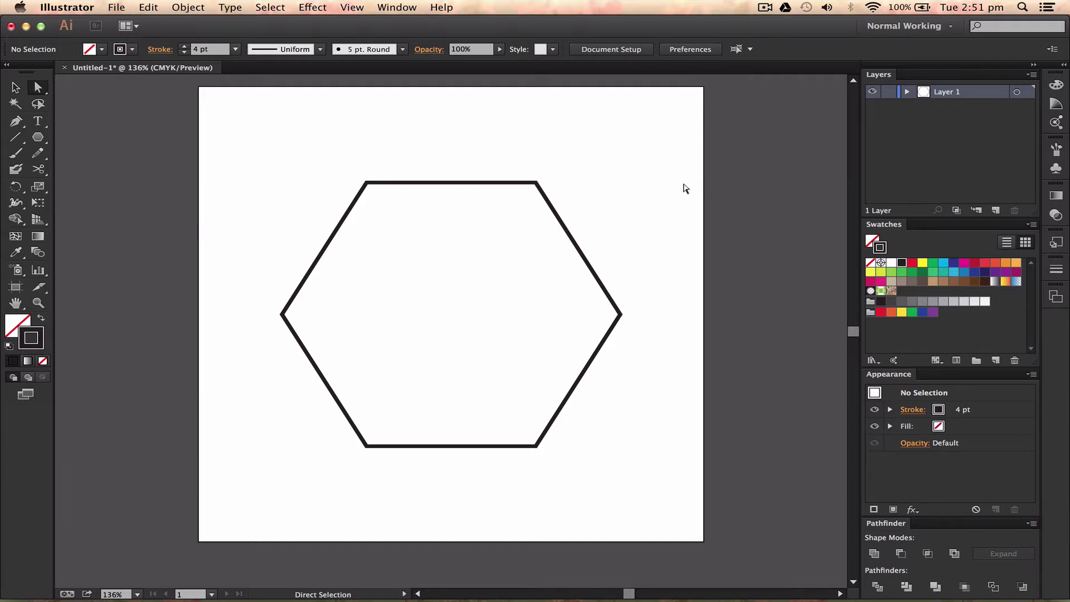
Glance through the Help menu's What's New overview, then select the whole hexagon.
key("v")
left_click_drag(598, 129, 459, 250)
left_click(484, 229)
left_click(437, 8)
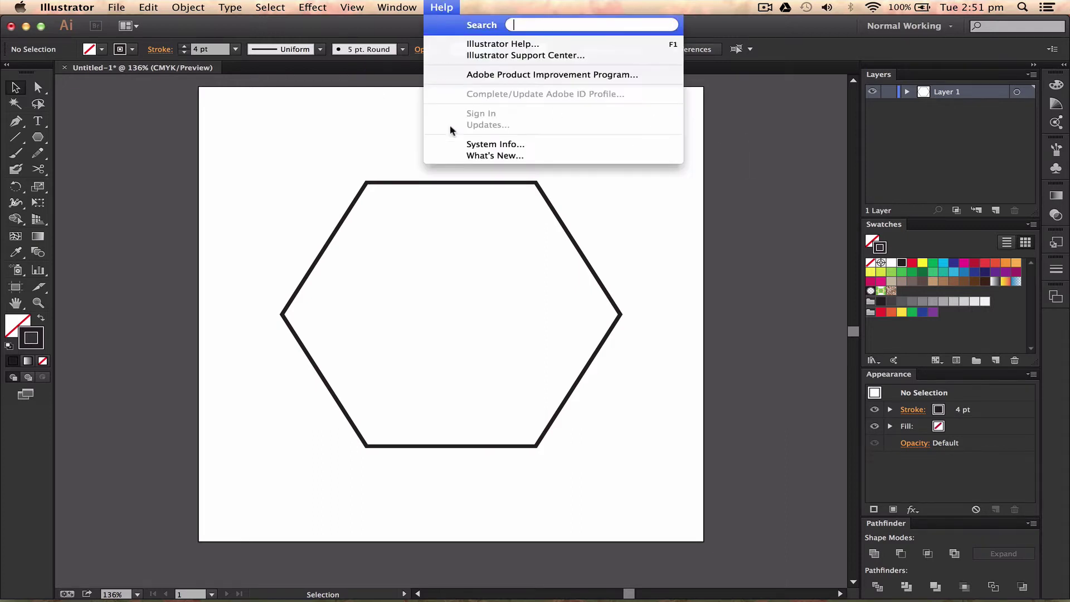
left_click(463, 156)
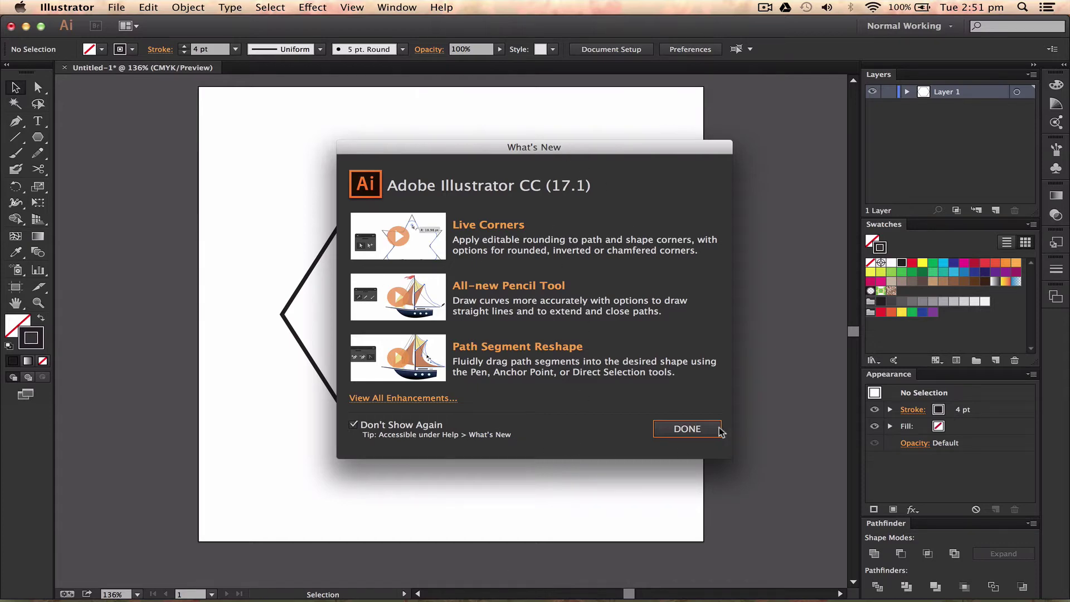
left_click(703, 428)
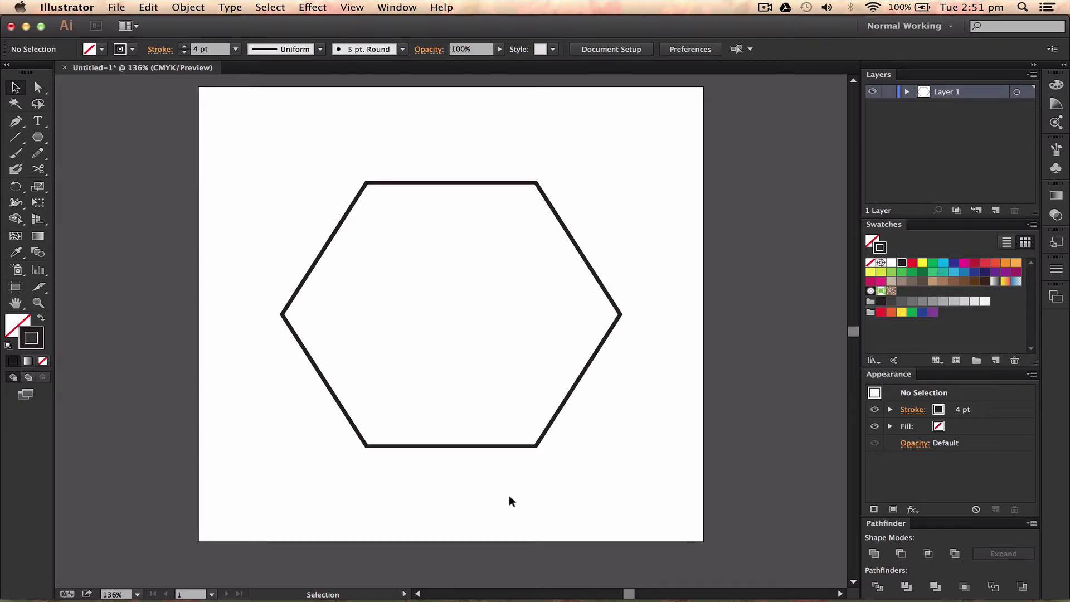
left_click_drag(578, 429, 382, 199)
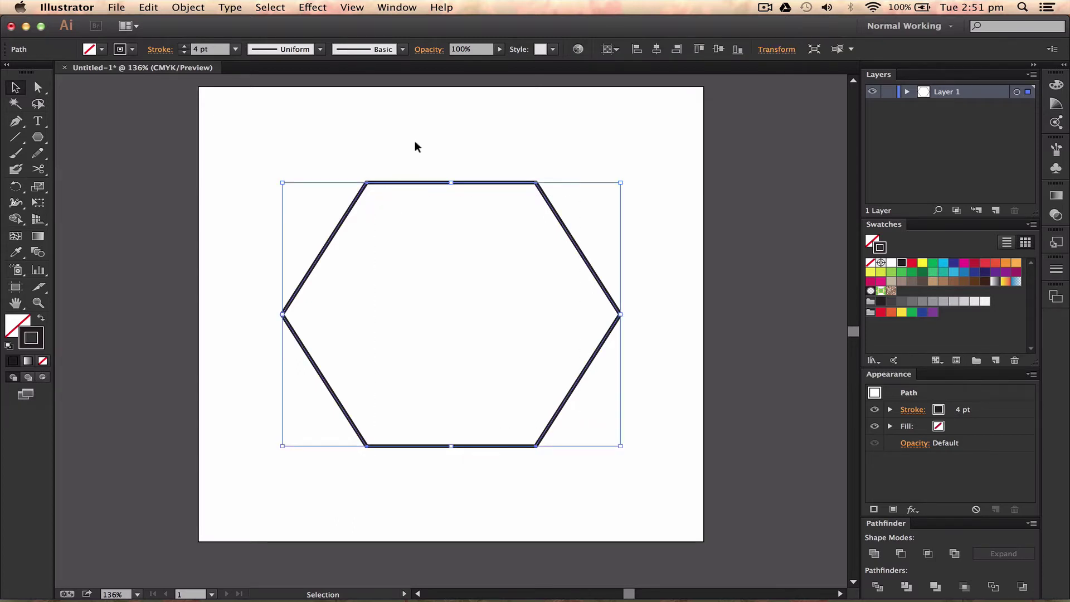
left_click_drag(421, 146, 344, 227)
left_click_drag(477, 145, 290, 297)
Apply a previewed 19 px Round Corners effect, then expand the appearance into path geometry.
left_click(321, 6)
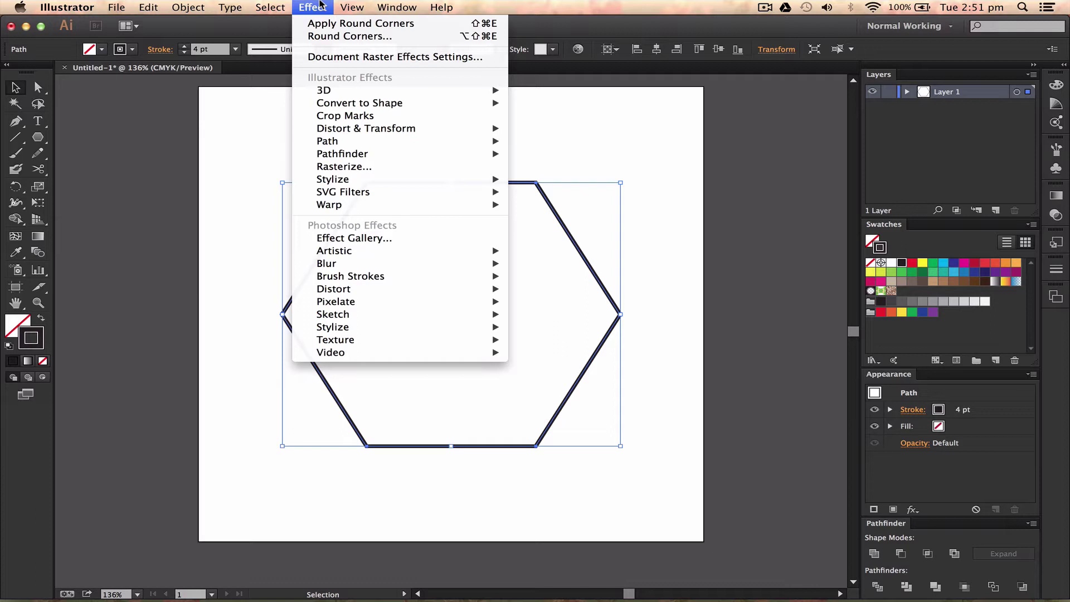
mouse_move(434, 179)
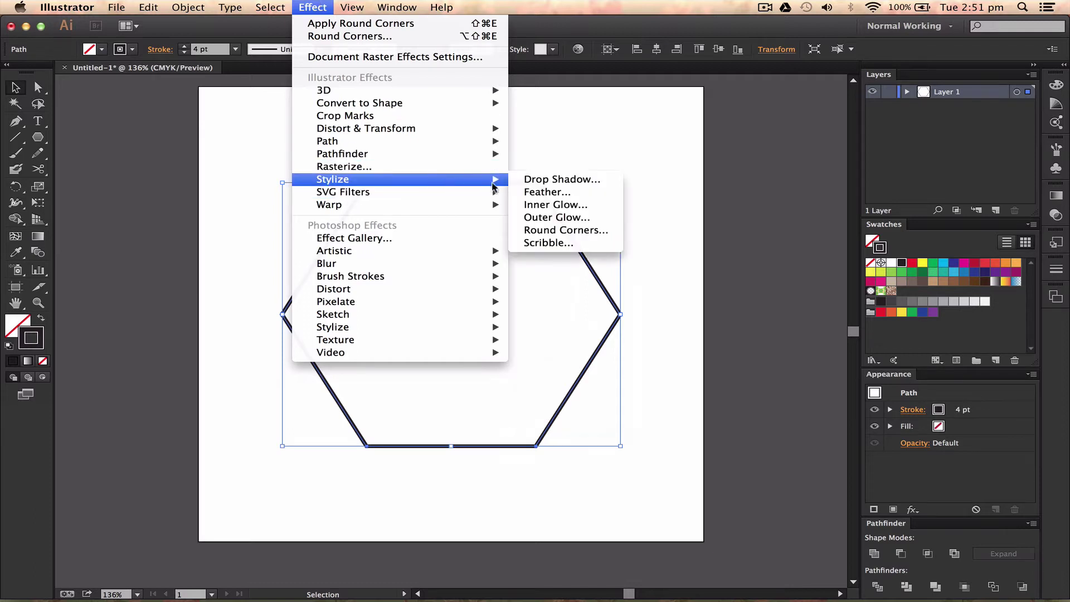
left_click(579, 233)
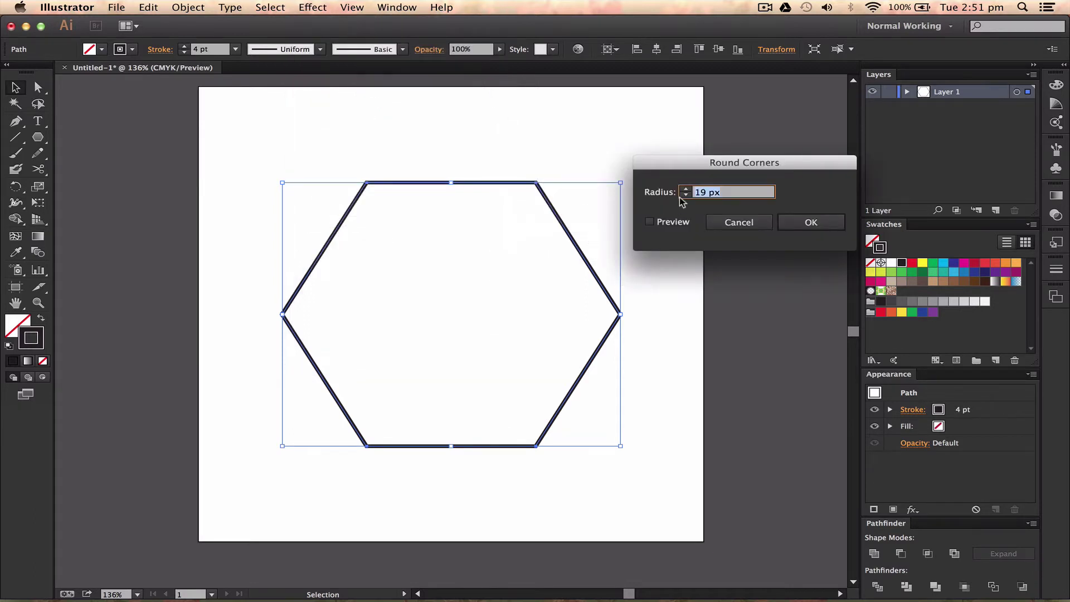
left_click(651, 221)
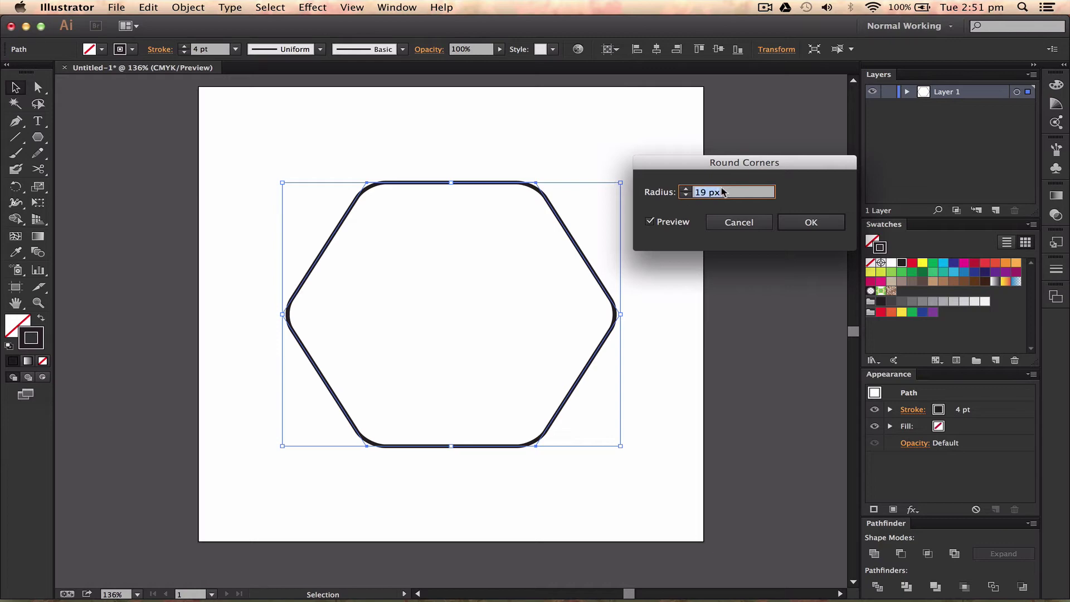
left_click(787, 221)
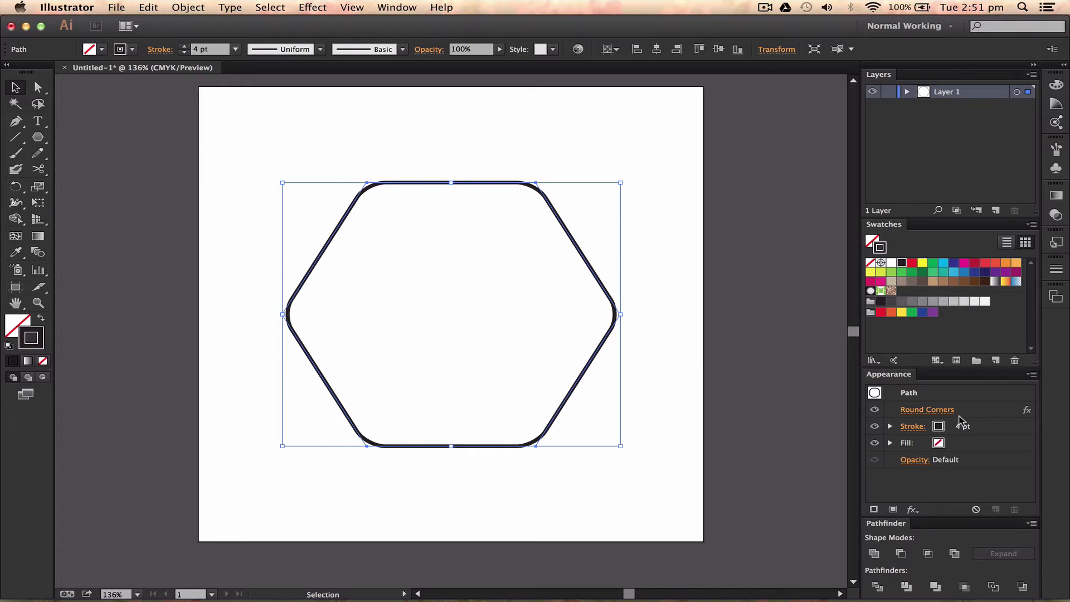
left_click(183, 7)
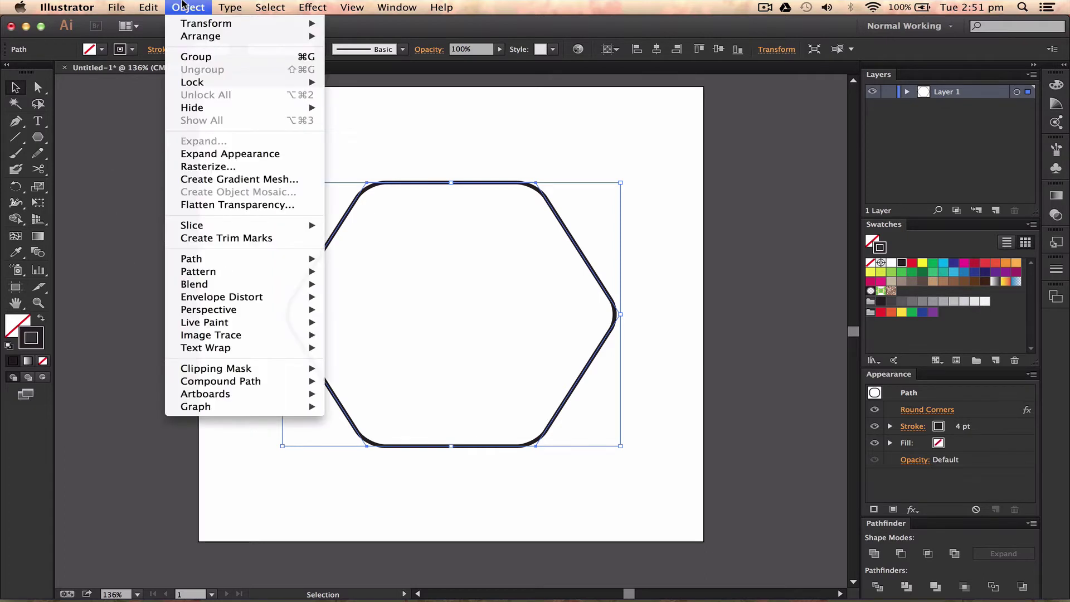
left_click(223, 154)
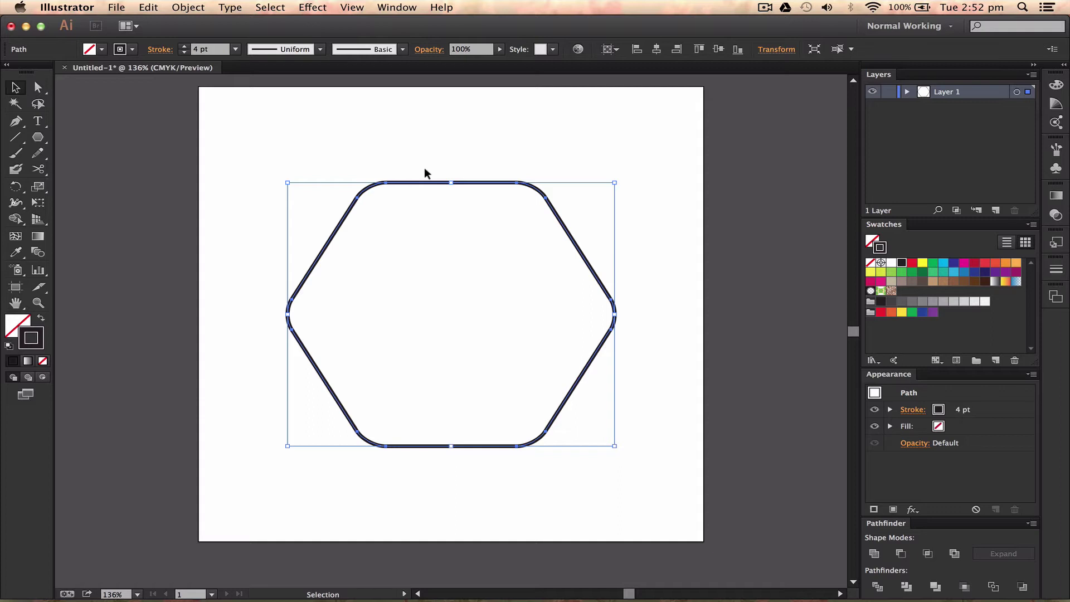
Undo the expansion and Round Corners effect, reselect the hexagon, and switch to Direct Selection.
key("super+z")
key("super+z")
key("a")
key("v")
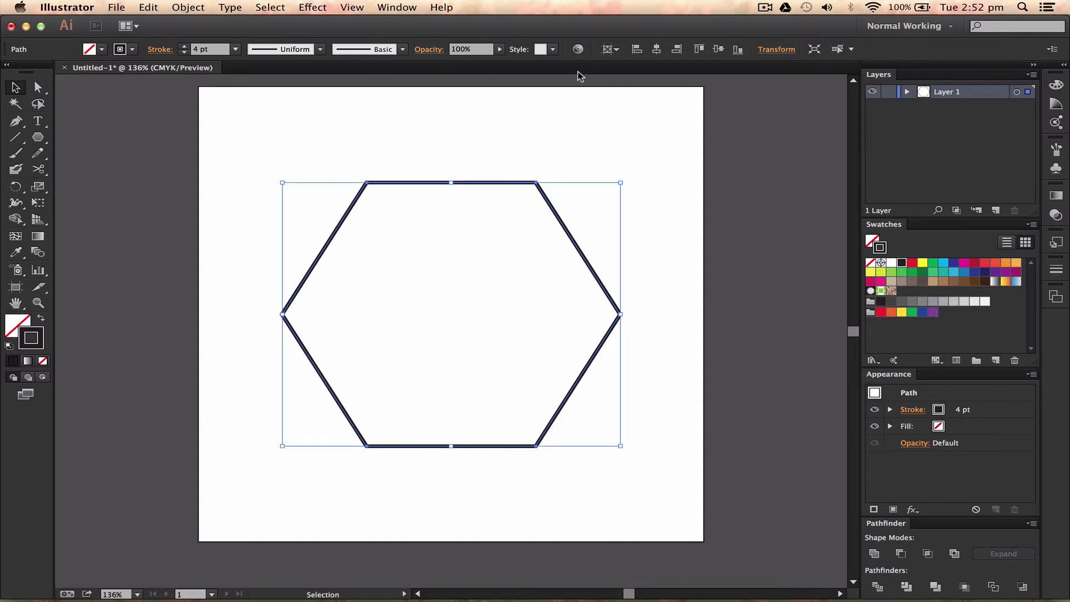
left_click(581, 162)
left_click_drag(580, 162, 498, 222)
left_click(691, 115)
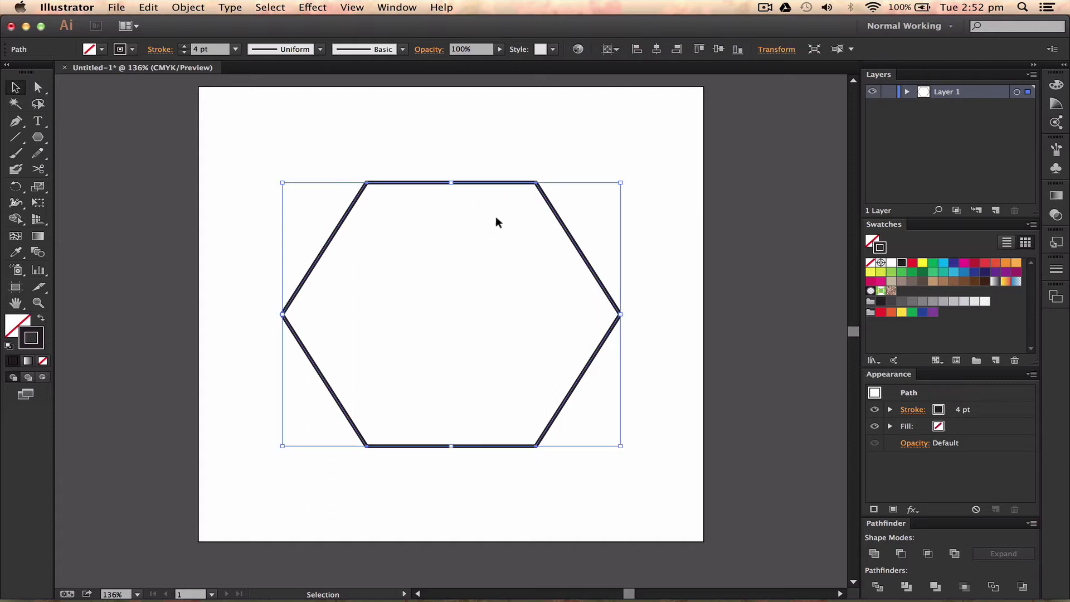
left_click(602, 150)
left_click_drag(600, 151, 420, 273)
key("a")
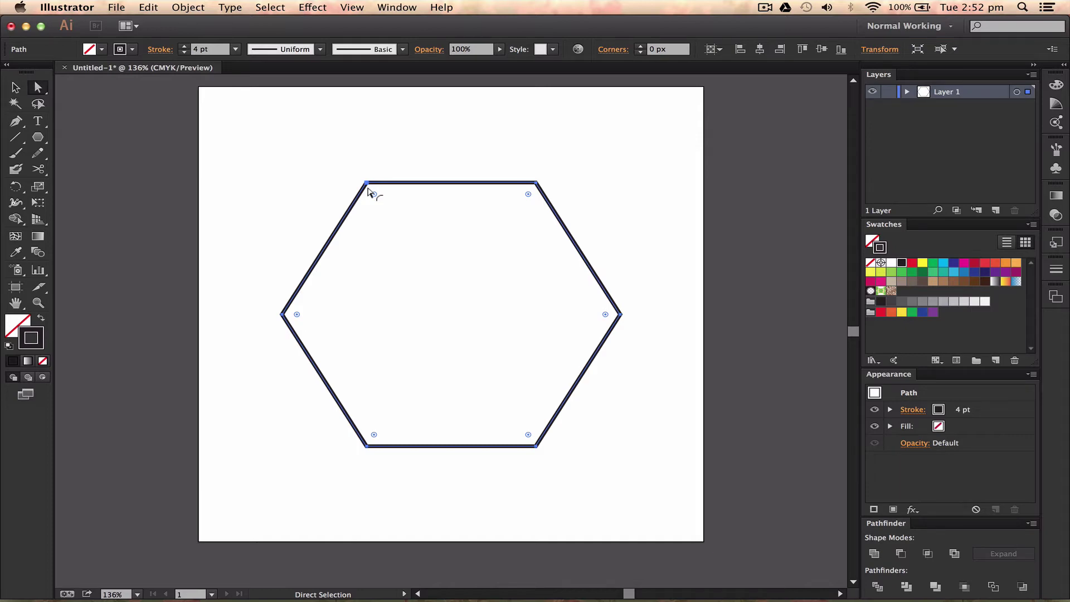
left_click_drag(368, 190, 380, 212)
key("v")
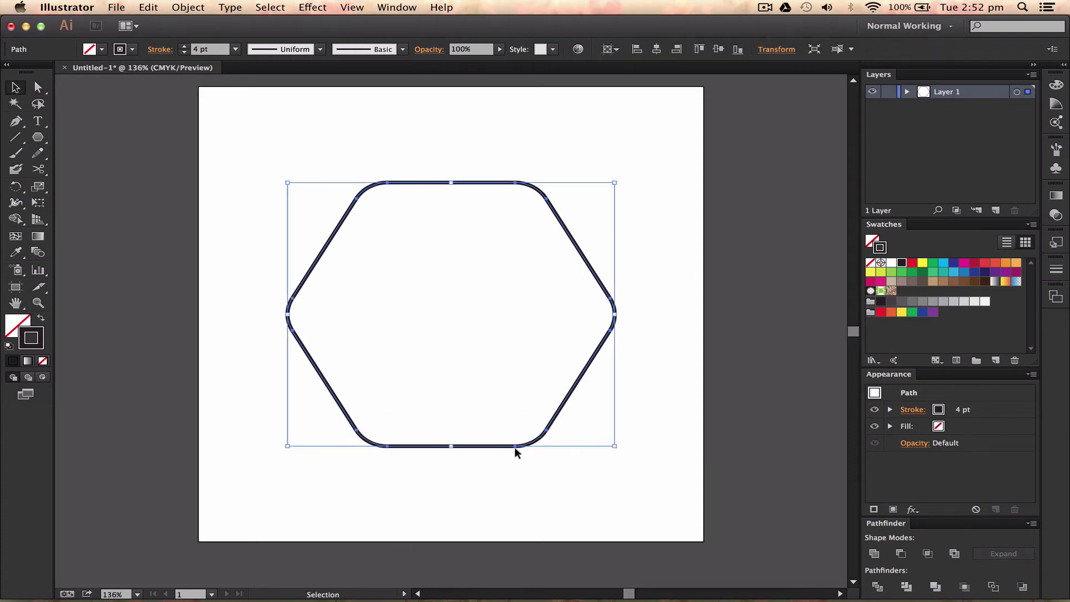
left_click(743, 247)
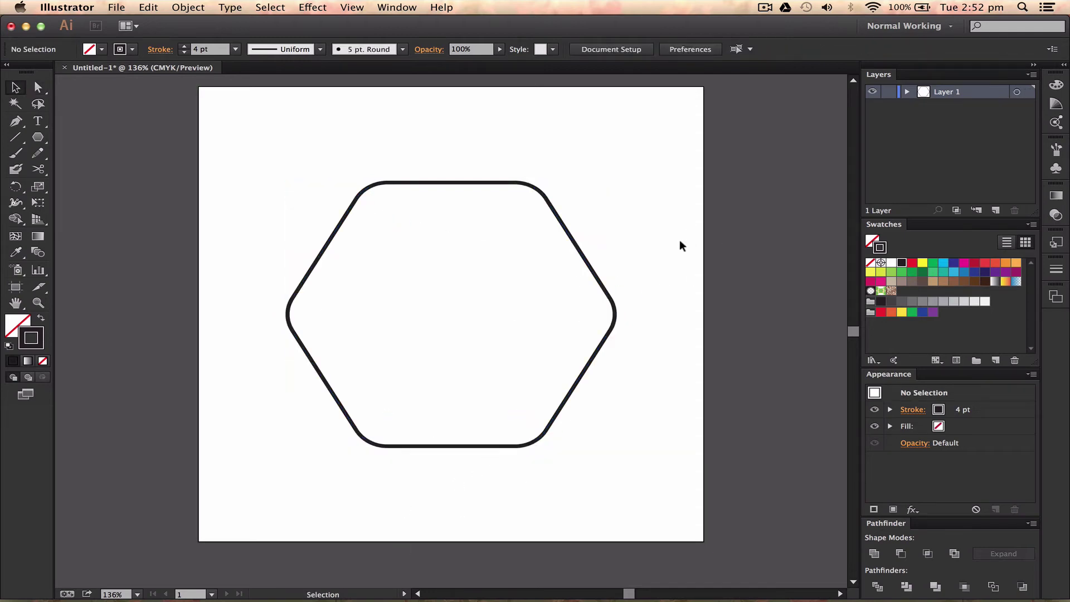
left_click_drag(681, 241, 477, 283)
key("z")
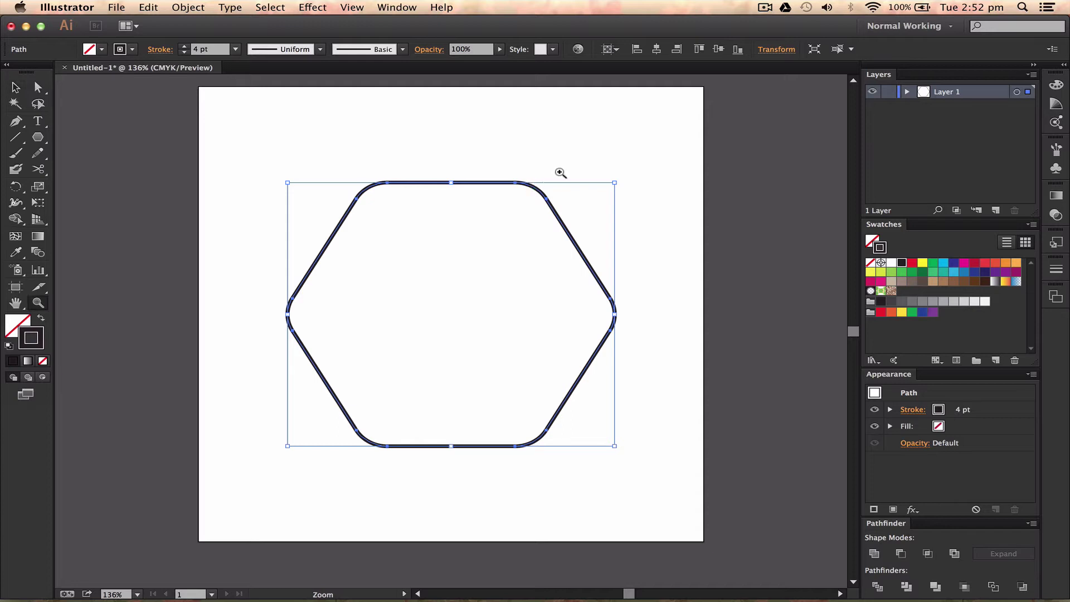
left_click_drag(576, 164, 459, 236)
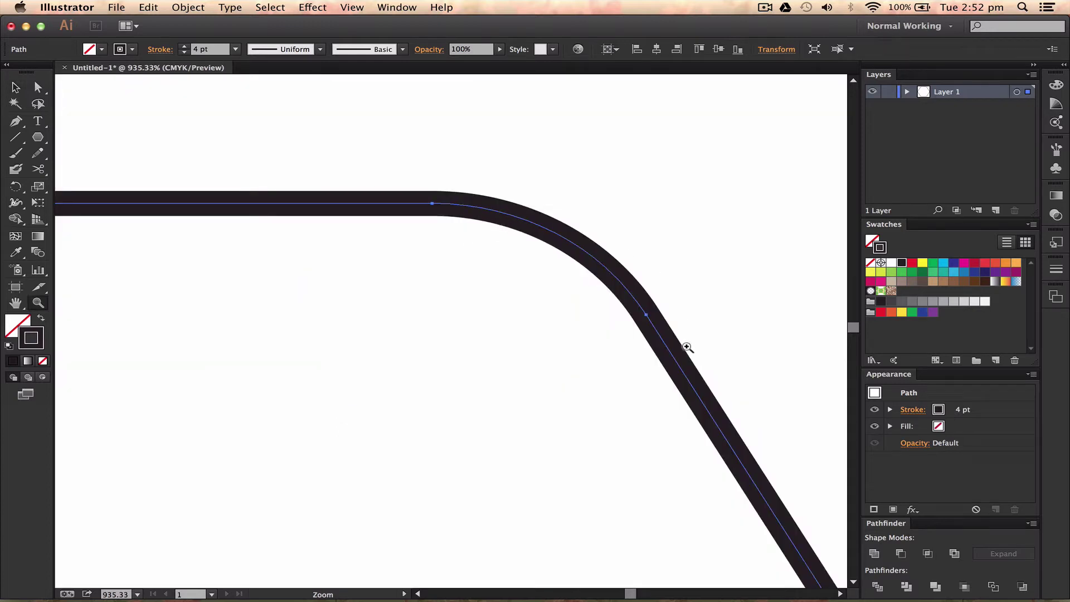
key("ctrl+0")
key("a")
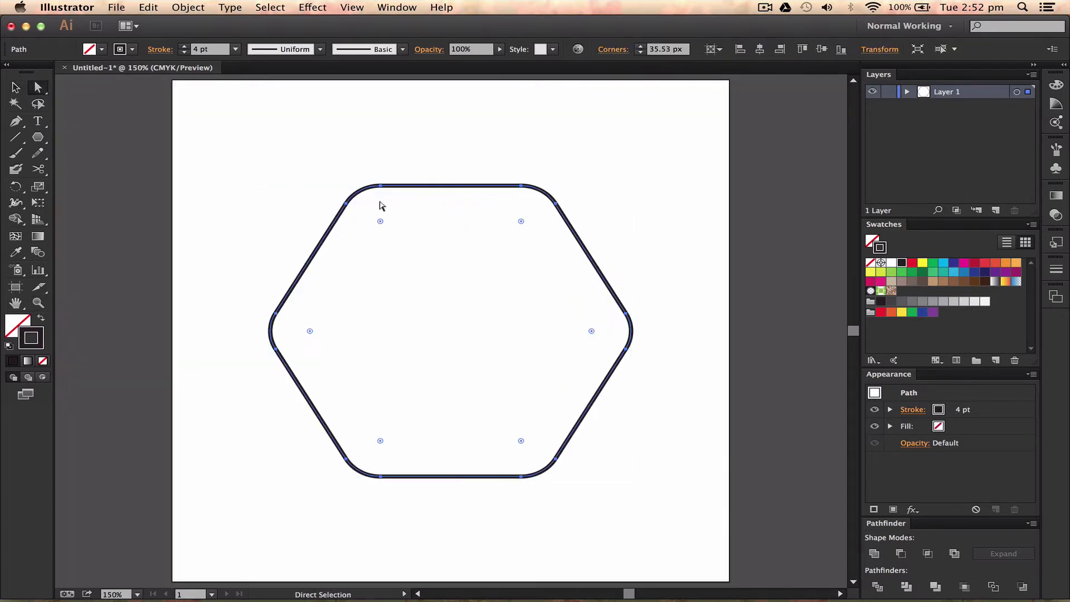
left_click_drag(377, 222, 351, 196)
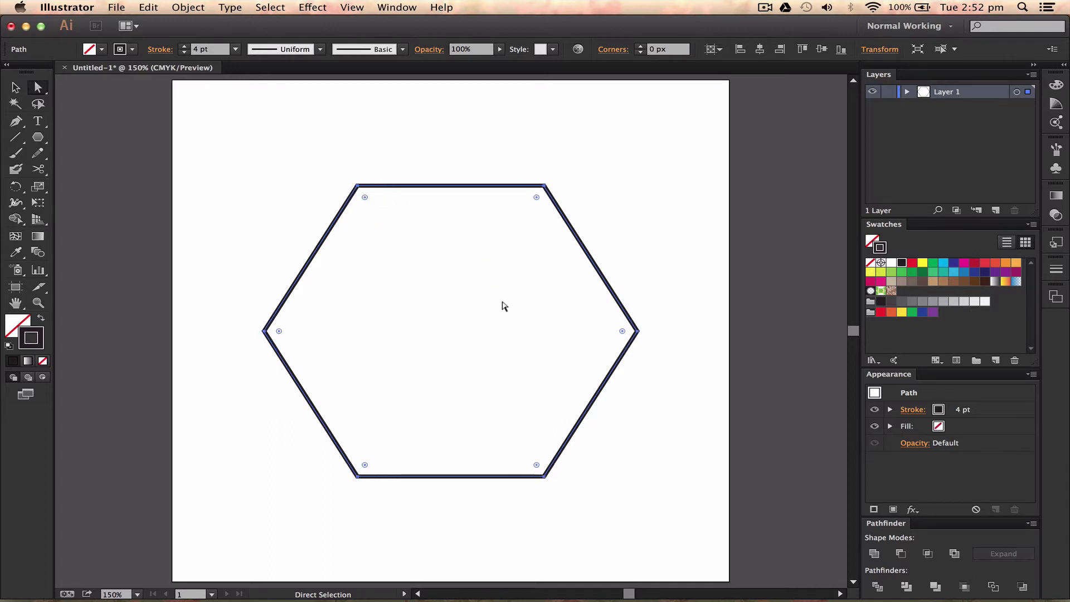
left_click_drag(365, 198, 375, 219)
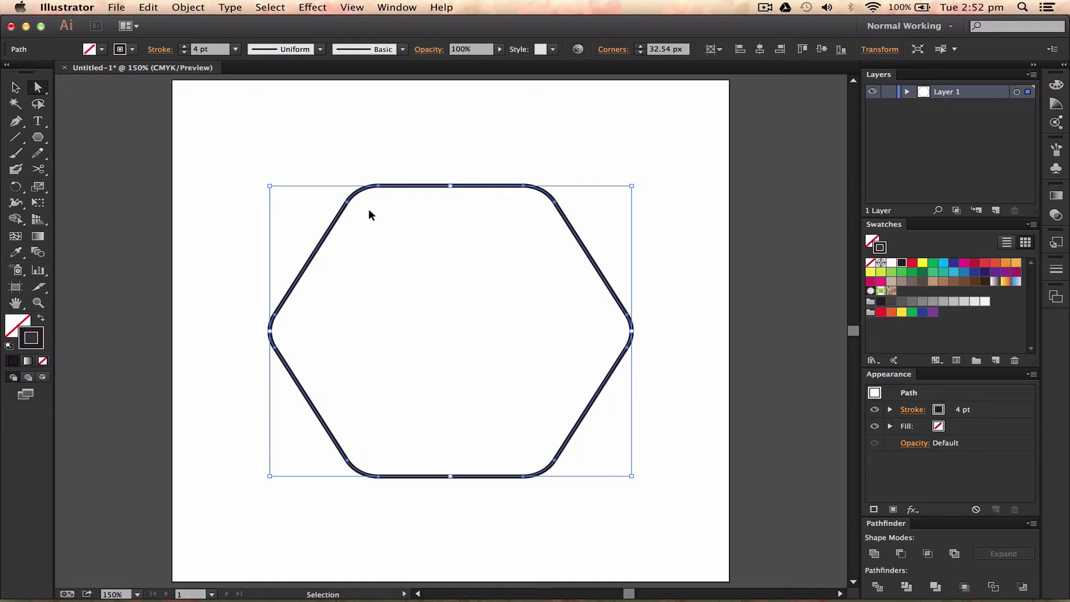
key("super+z")
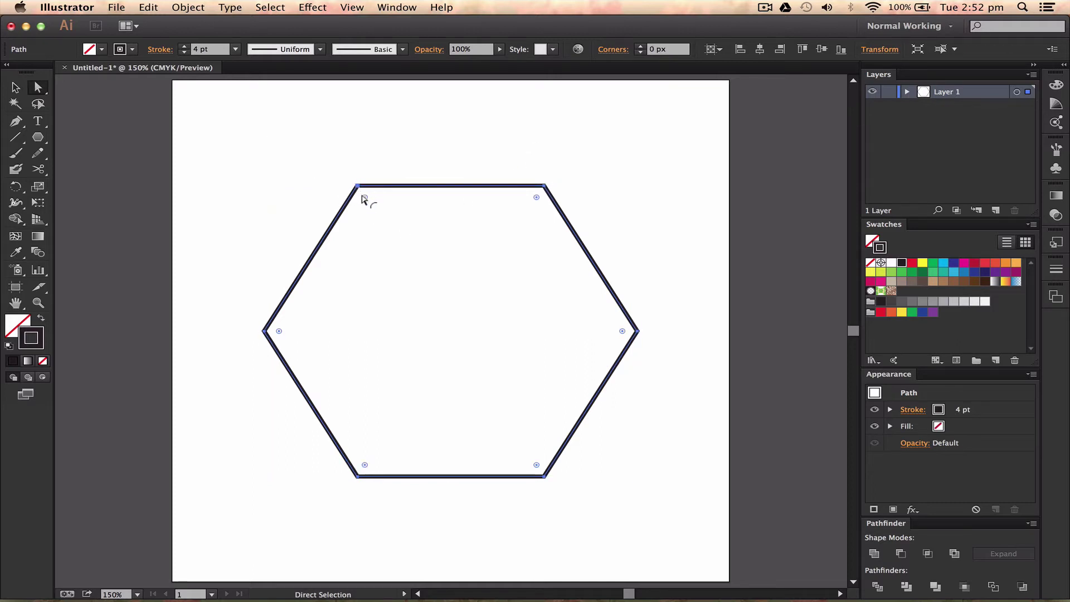
Round only the hexagon's top-left corner by dragging its live corner widget.
left_click(356, 184)
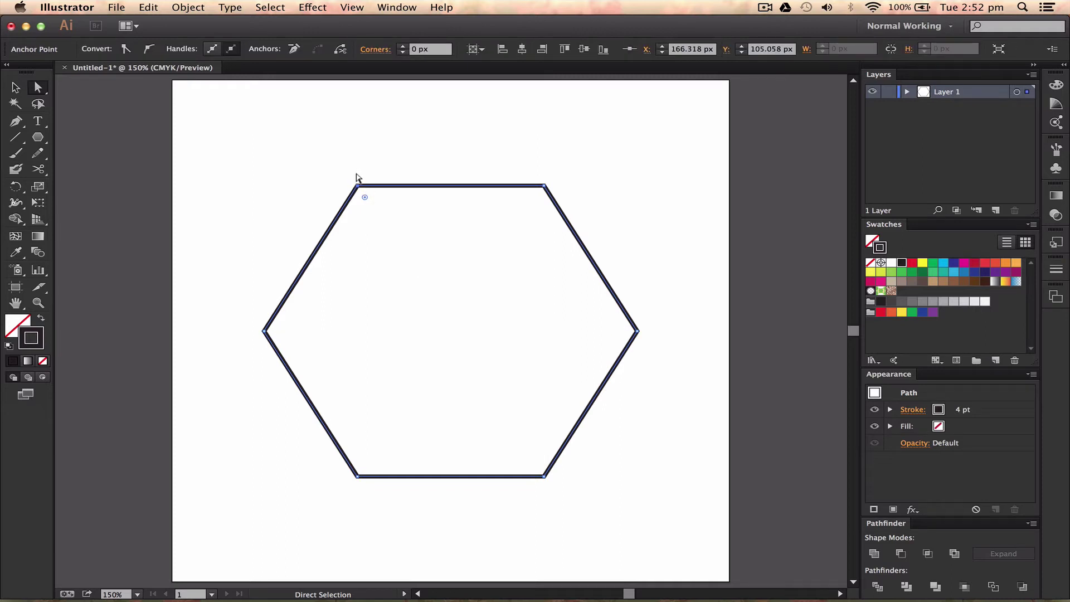
left_click_drag(361, 198, 399, 253)
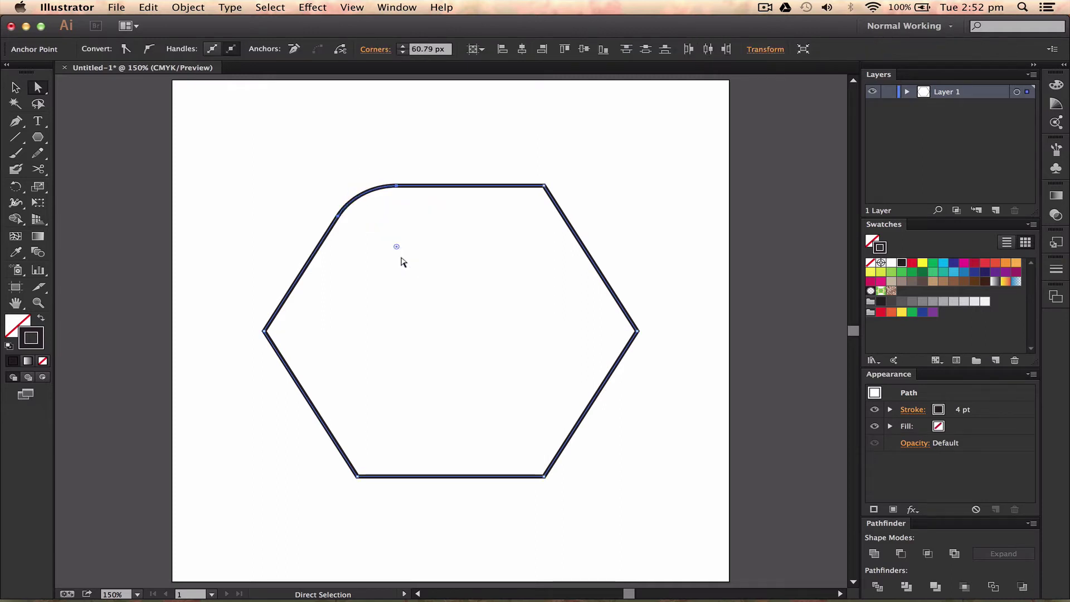
key("v")
left_click(408, 272)
key("a")
Round the bottom-right corner, then undo the rounding so all corners are sharp again.
left_click(544, 476)
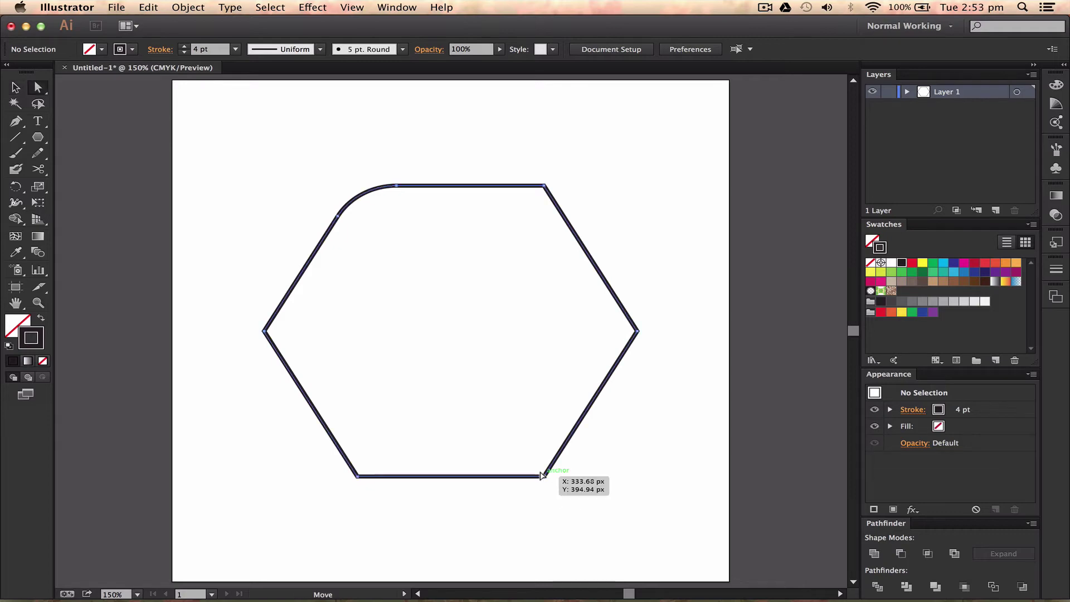
left_click_drag(523, 448, 507, 423)
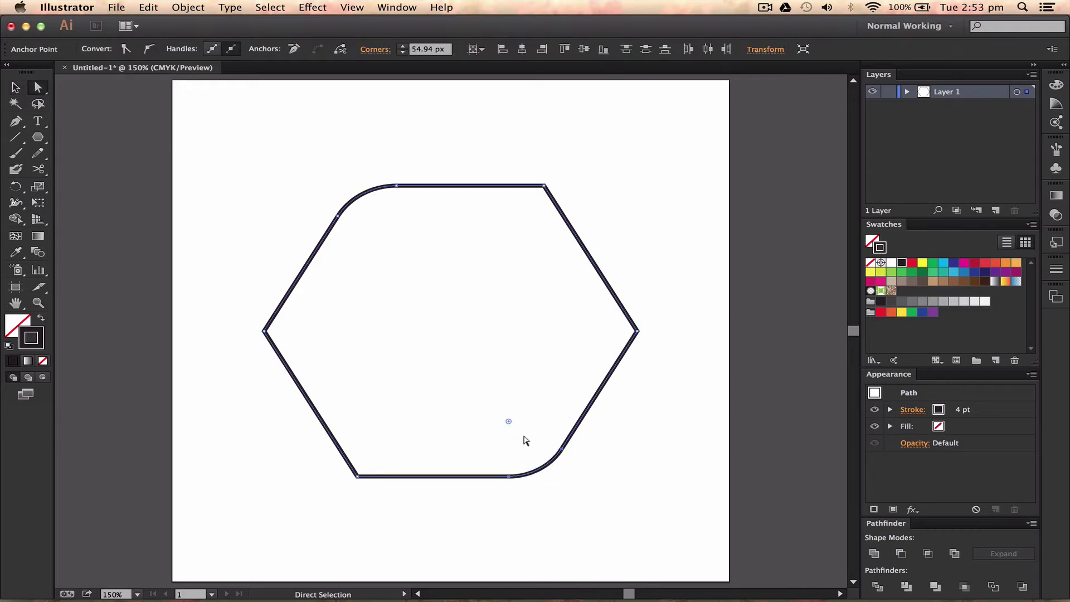
key("v")
left_click(485, 287)
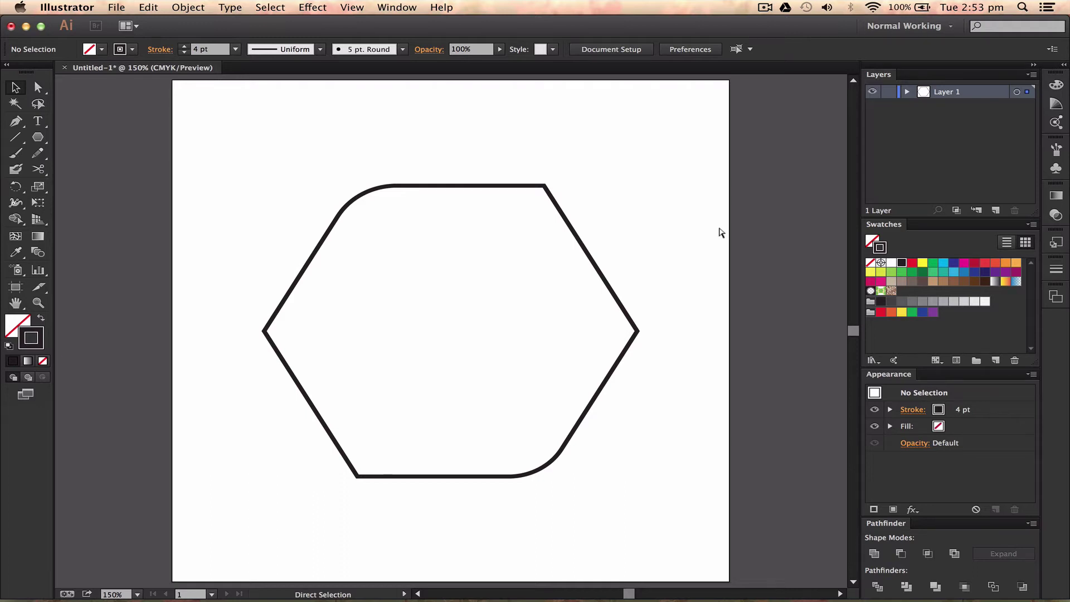
key("ctrl+z")
key("ctrl+z")
key("ctrl+z")
key("ctrl+z")
key("v")
left_click(430, 132)
key("a")
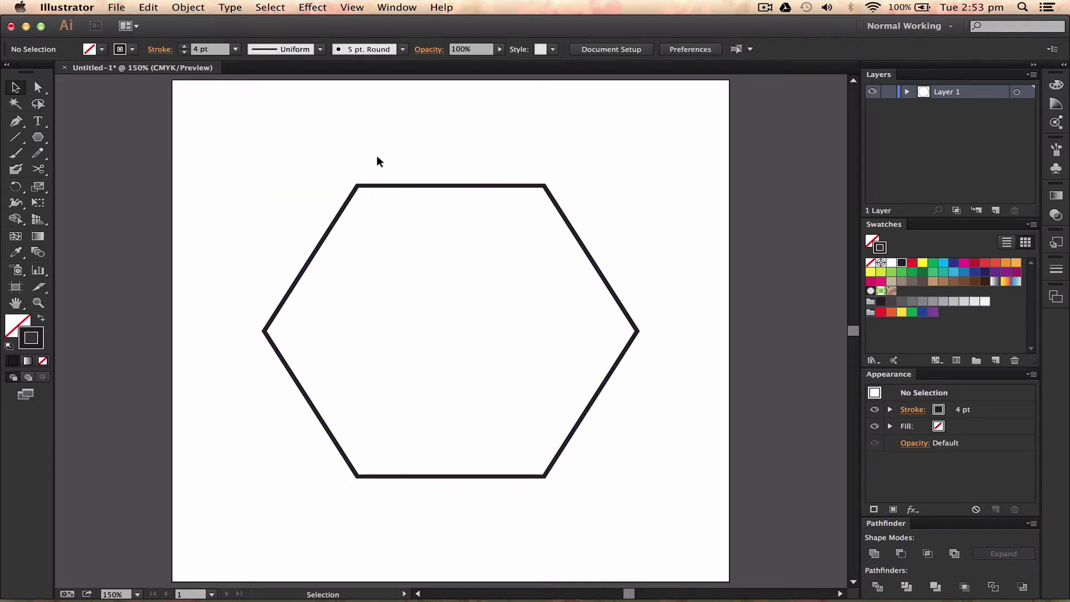
left_click_drag(377, 160, 385, 232)
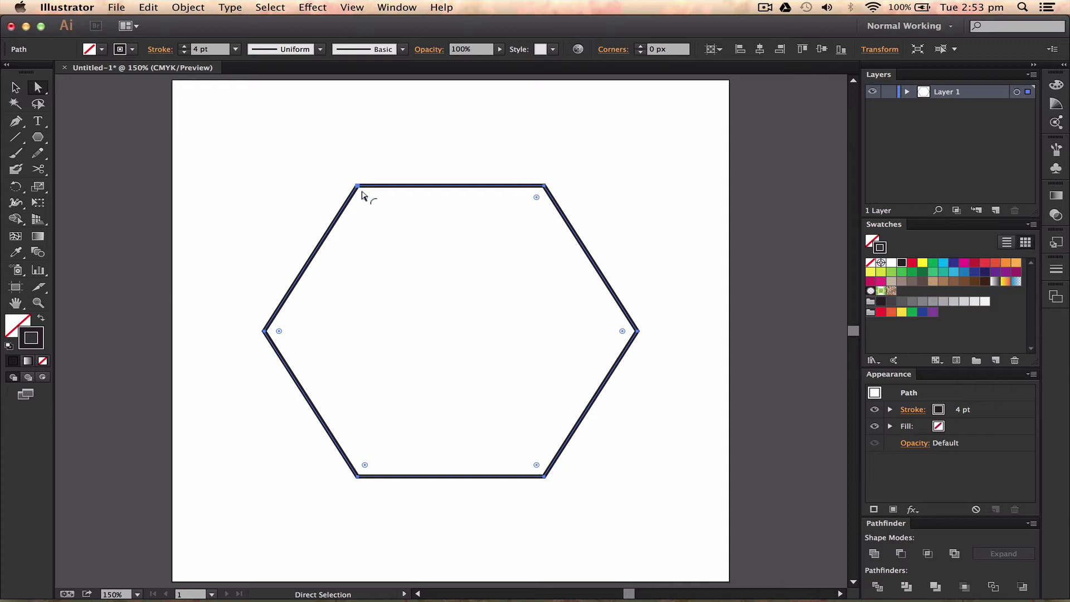
key("alt")
left_click_drag(361, 194, 395, 264)
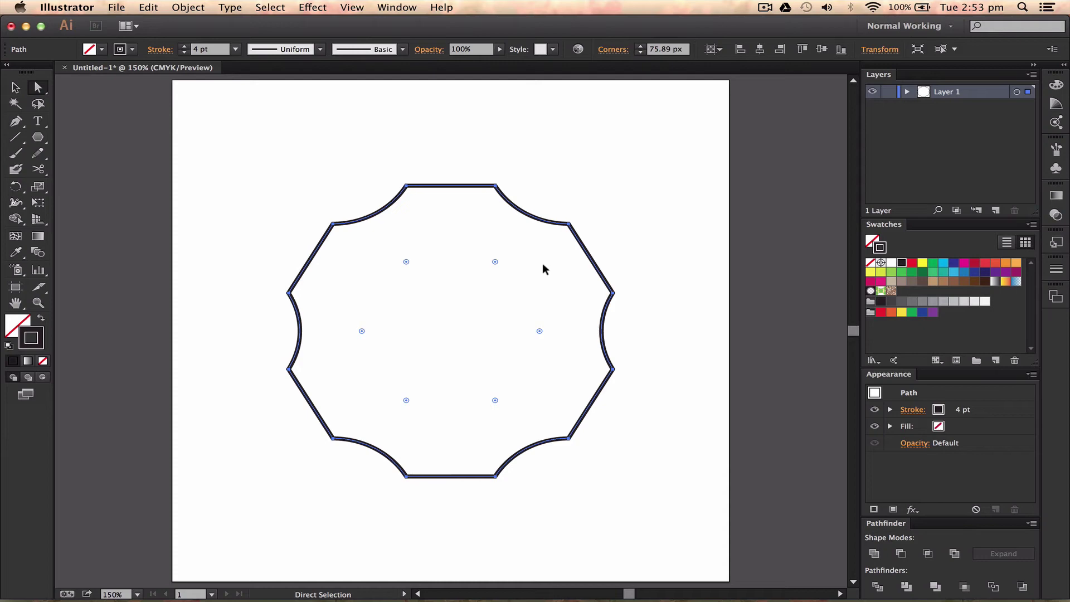
key("v")
left_click(671, 204)
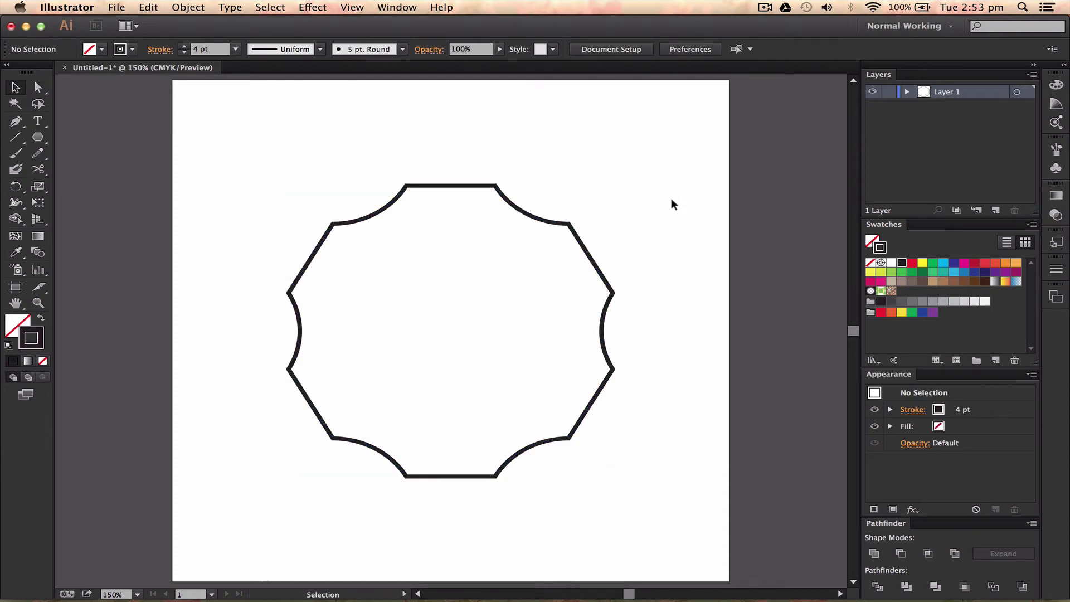
key("a")
key("super+z")
key("super+z")
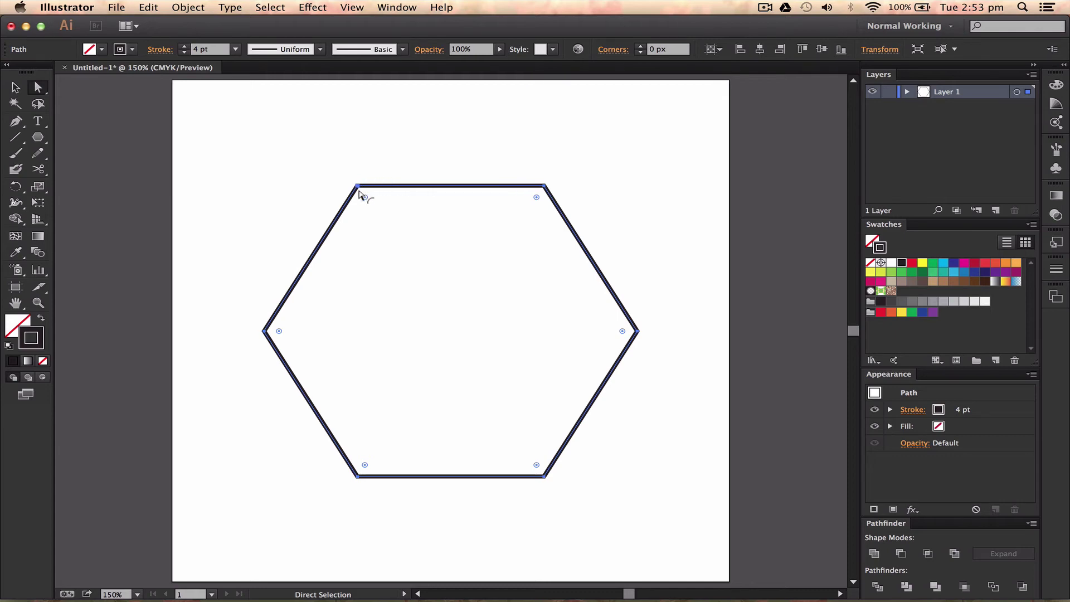
key("alt")
left_click_drag(360, 192, 407, 240)
key("c")
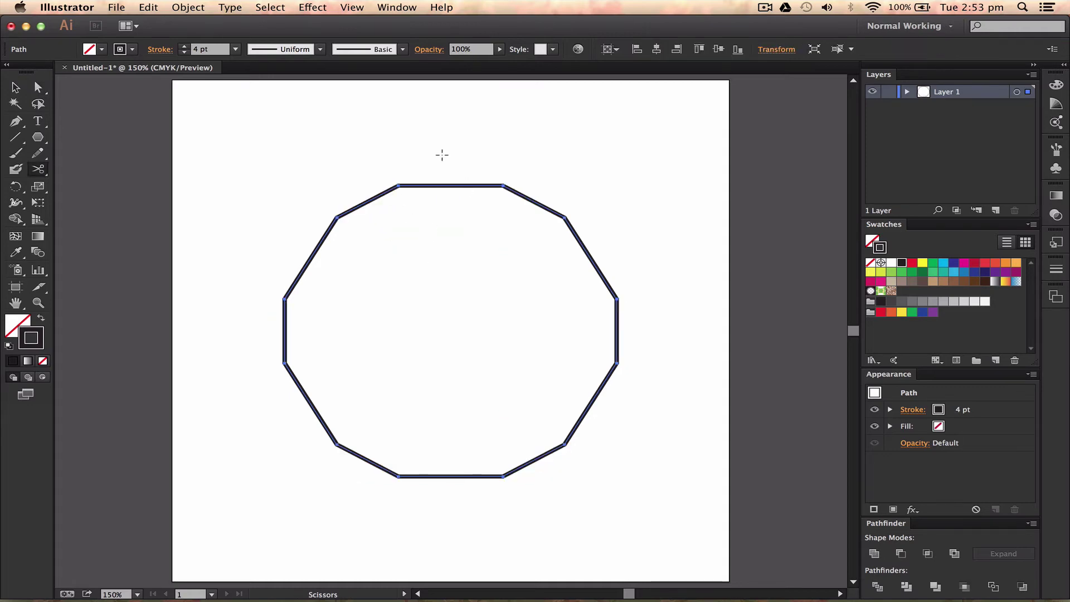
left_click(415, 185)
key("v")
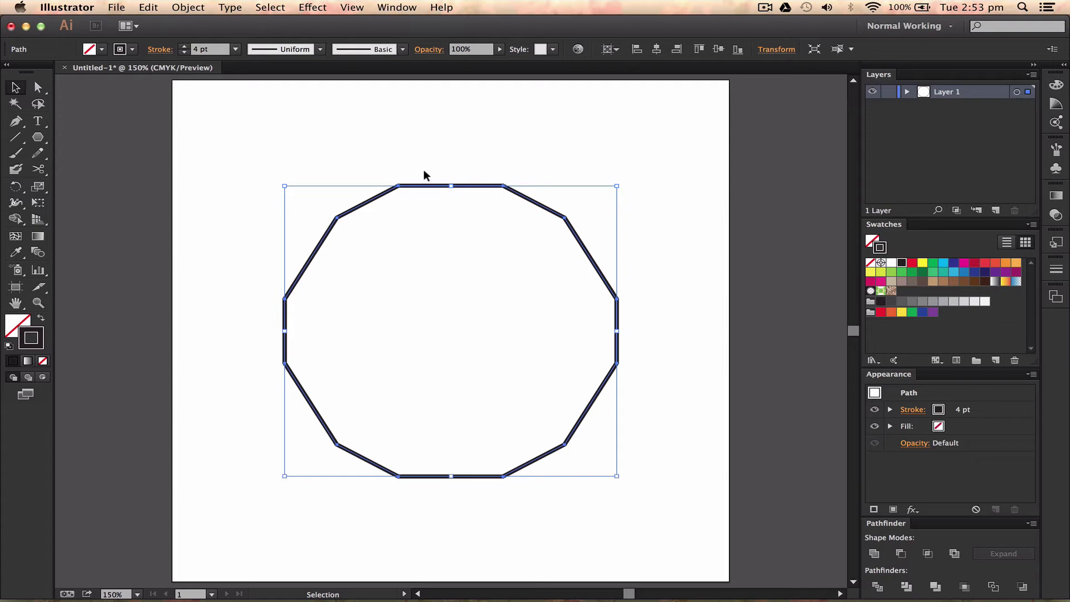
left_click(425, 172)
key("ctrl+z")
left_click(392, 185)
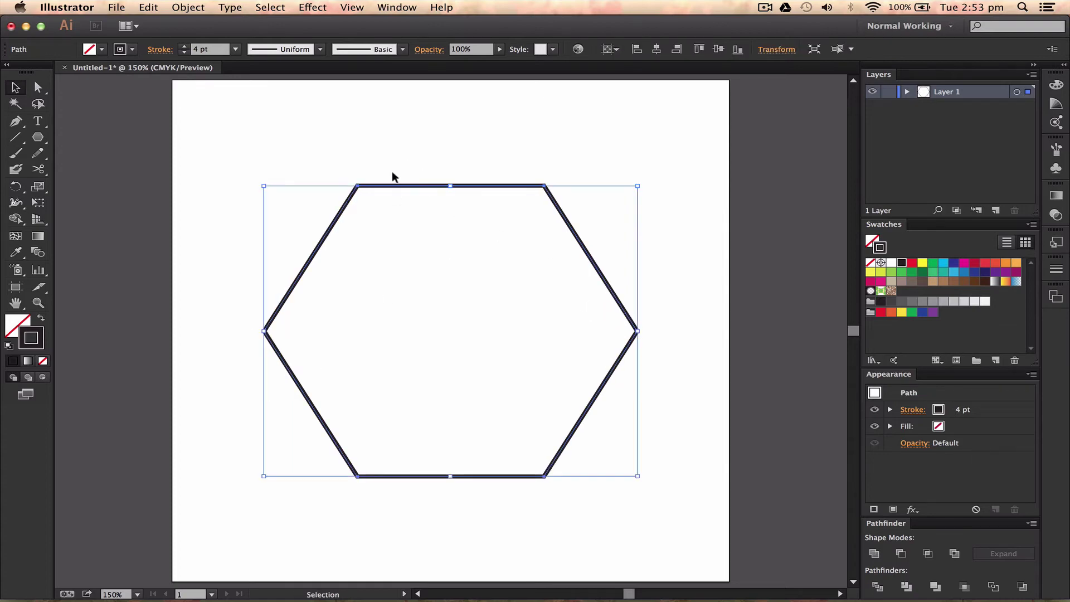
key("a")
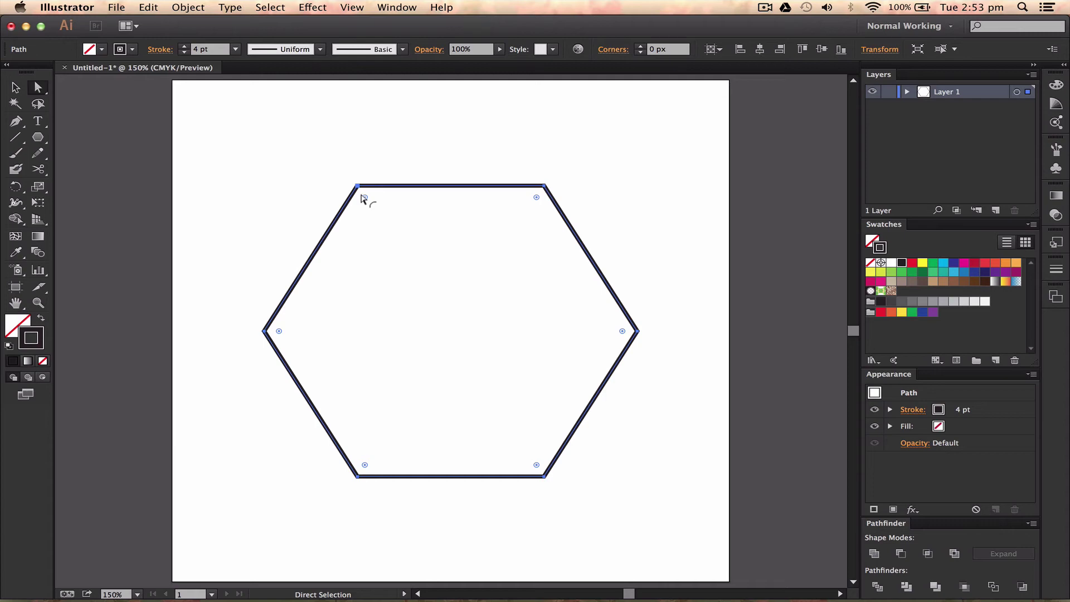
In the Corners dialog, set a 1 px radius with the Inverted Round style.
double_click(365, 197)
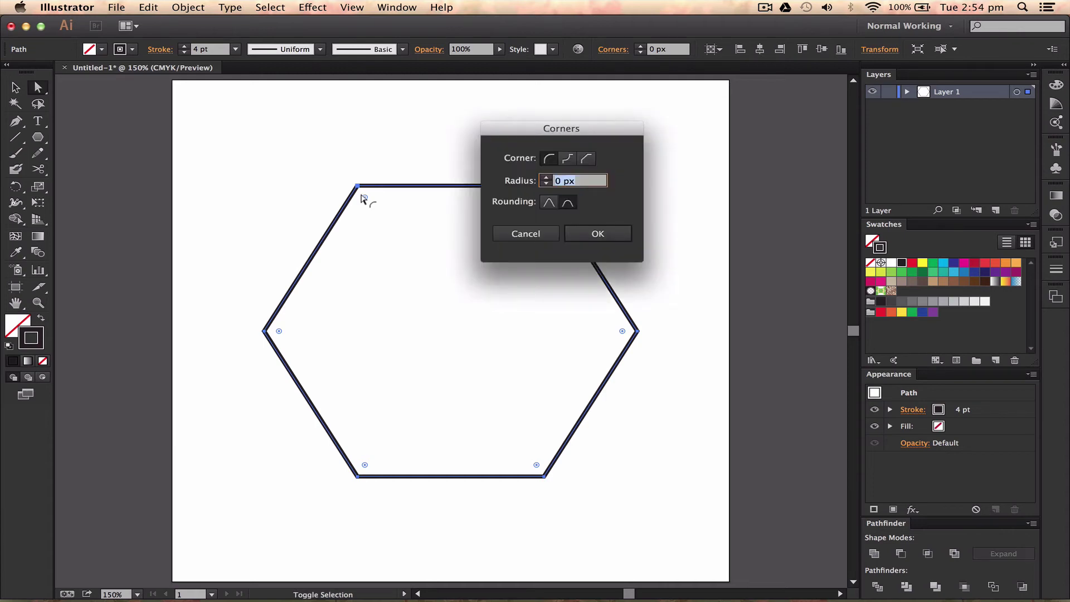
left_click_drag(557, 126, 705, 126)
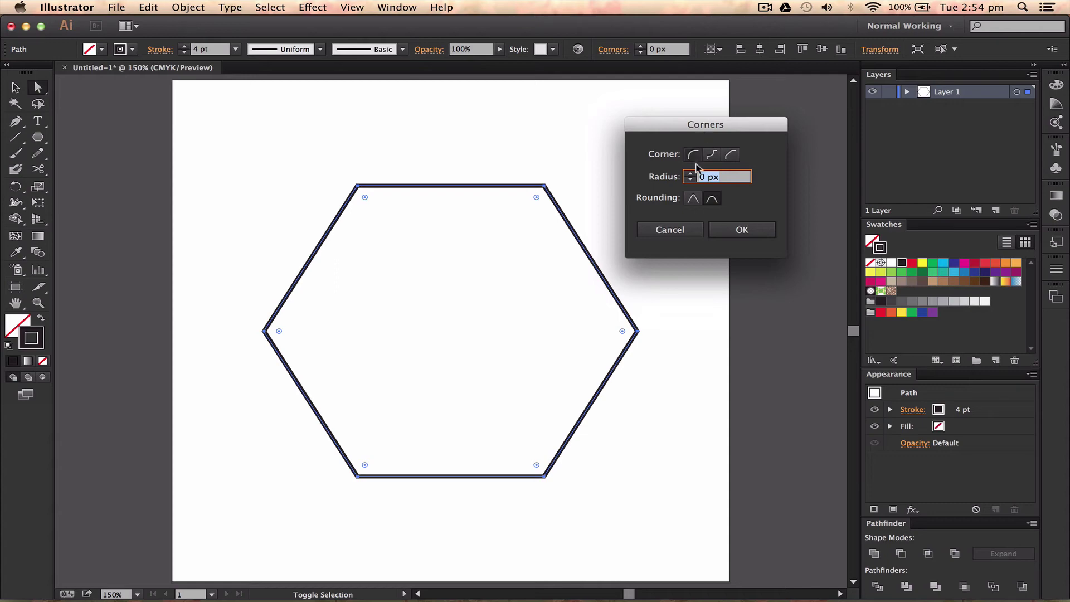
left_click(695, 199)
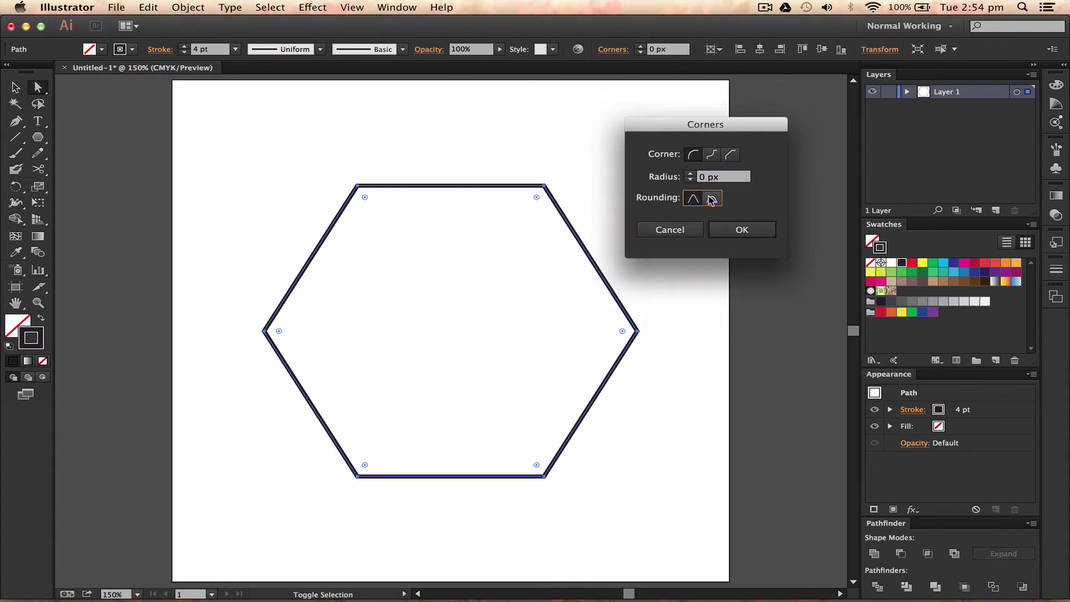
left_click(690, 173)
left_click(690, 174)
left_click(690, 173)
left_click(690, 174)
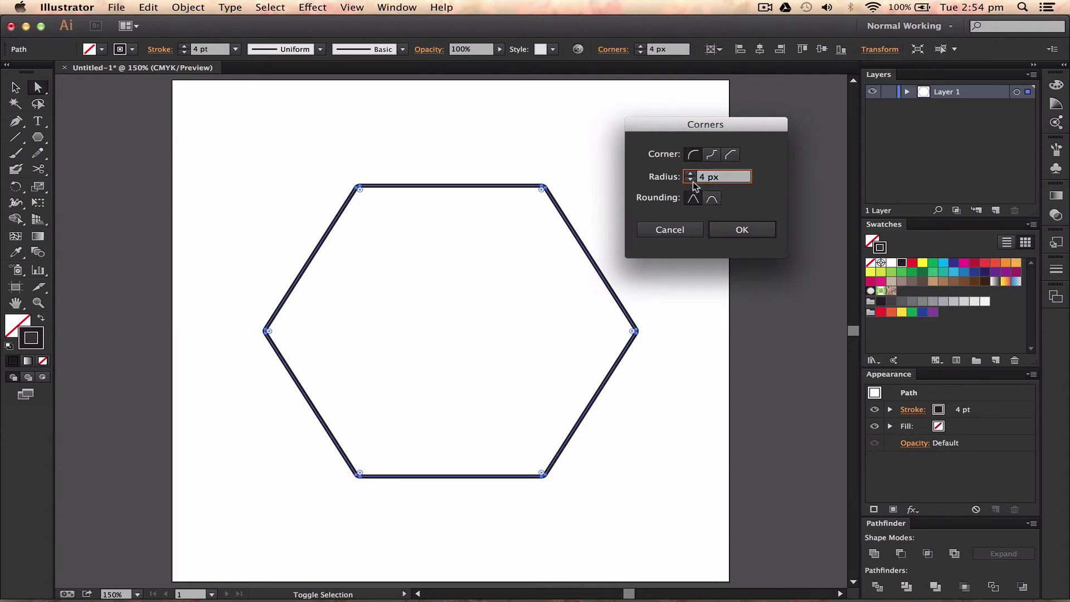
left_click(691, 180)
left_click(691, 180)
left_click(691, 180)
left_click(691, 181)
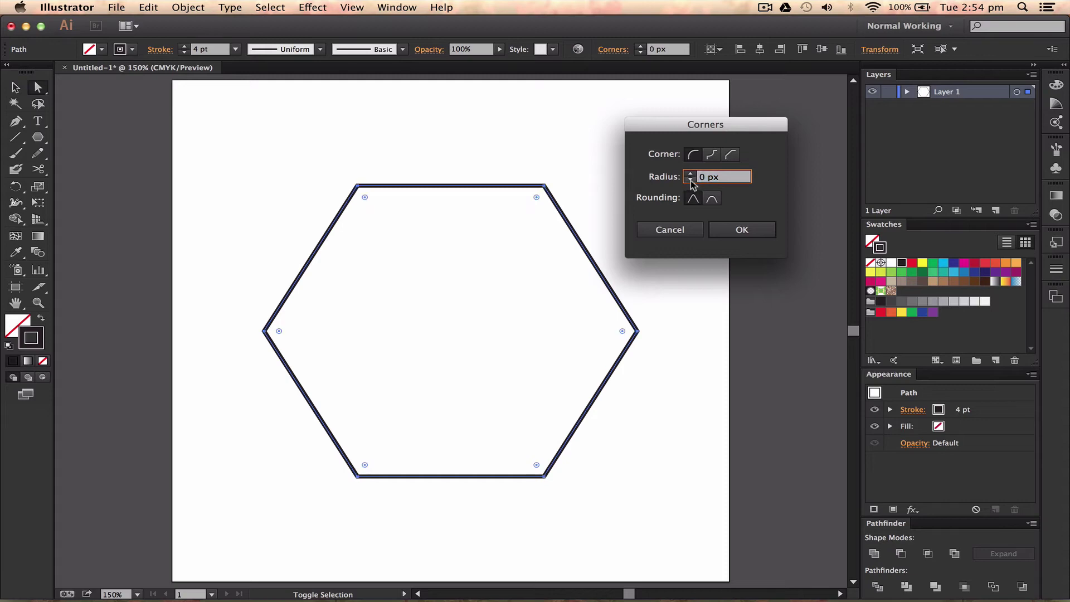
left_click(690, 174)
left_click(715, 201)
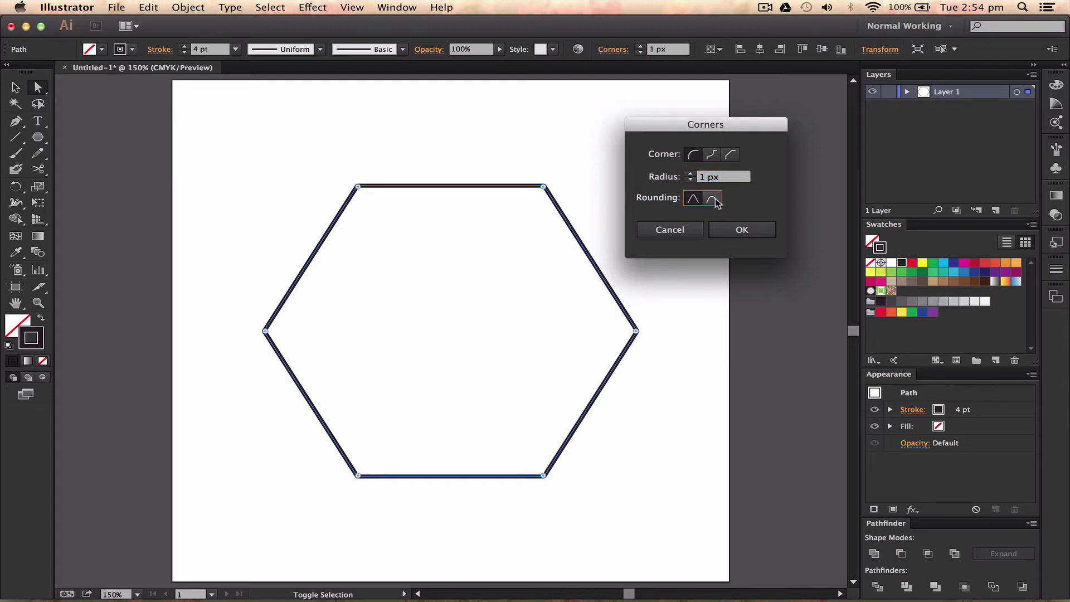
left_click(713, 153)
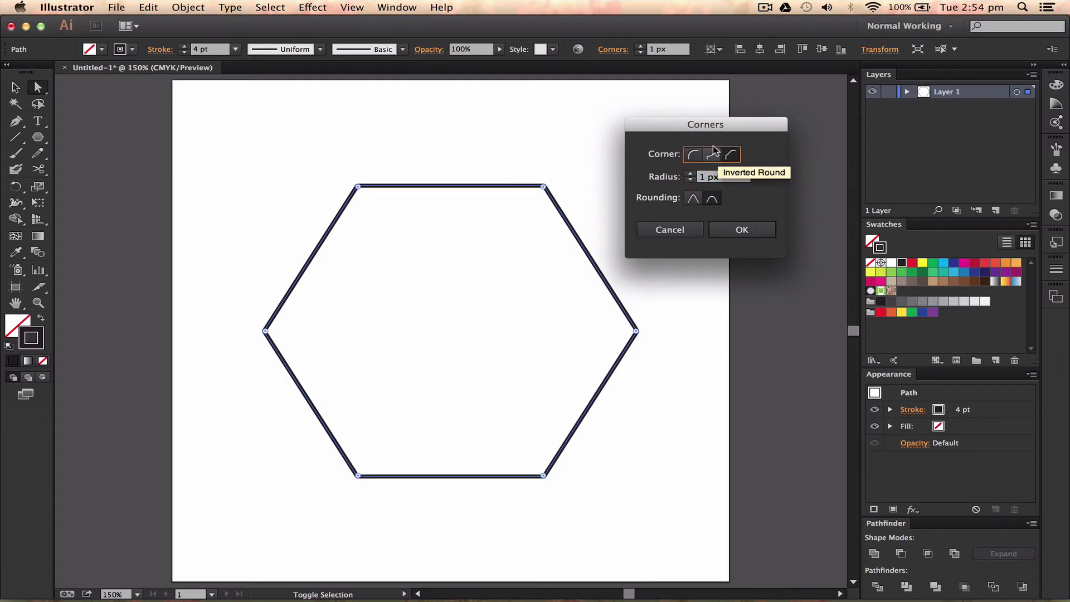
left_click(739, 231)
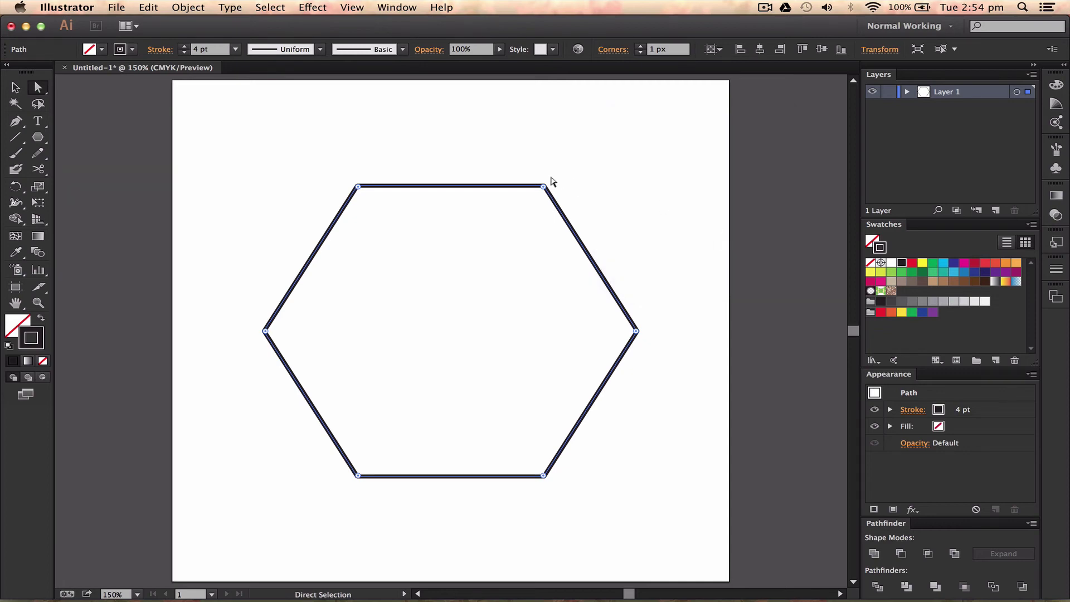
Reset the corner radius to 0 px, then drag a widget to round all six corners to 14.04 px.
left_click_drag(541, 186, 526, 215)
key("super+z")
key("v")
key("a")
double_click(540, 186)
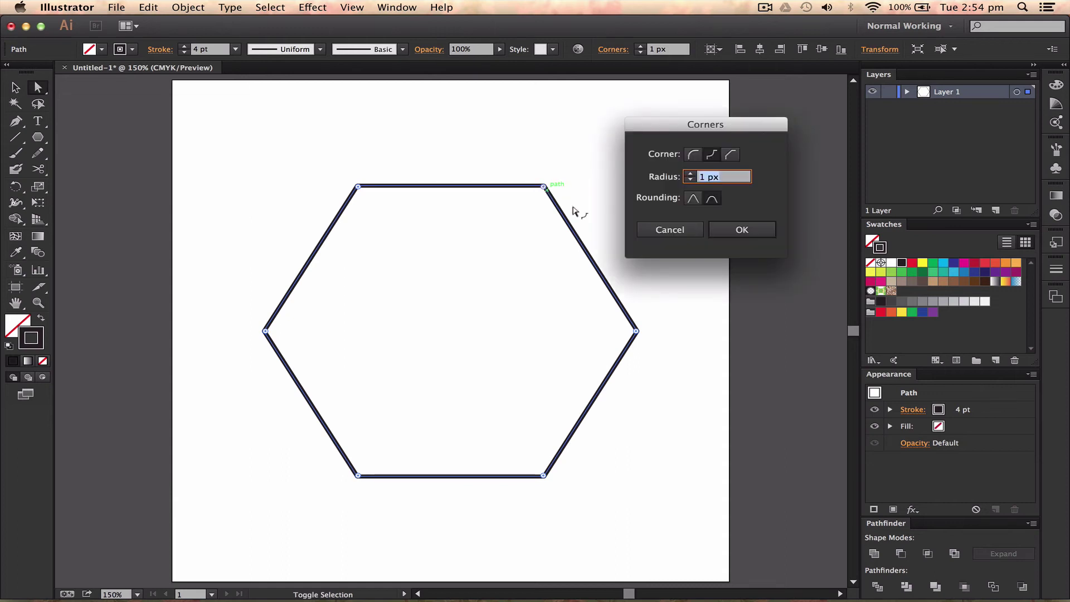
left_click_drag(718, 120, 783, 150)
left_click(759, 185)
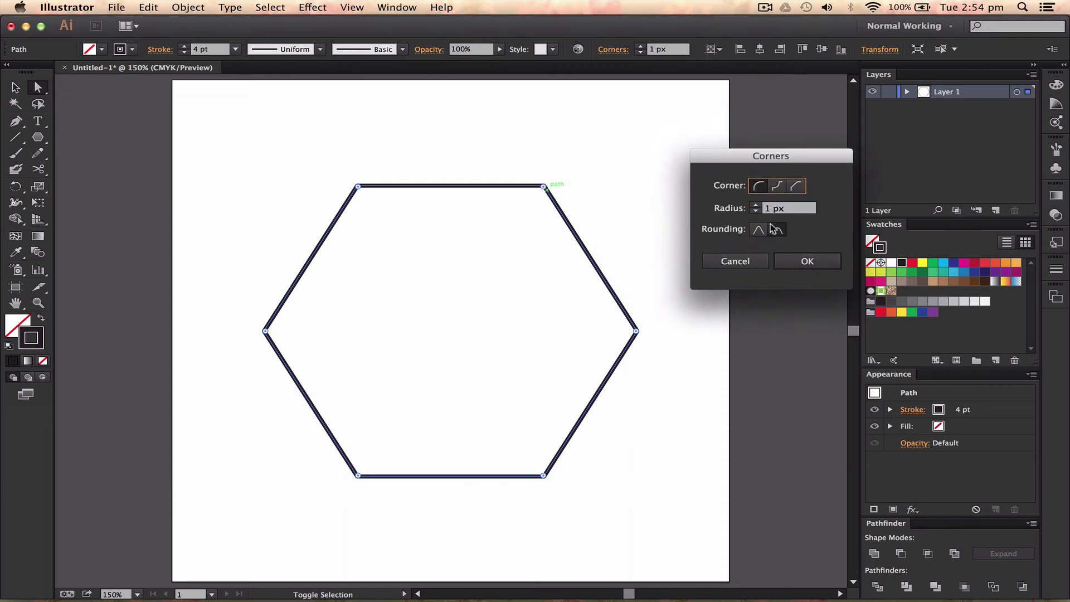
left_click(756, 211)
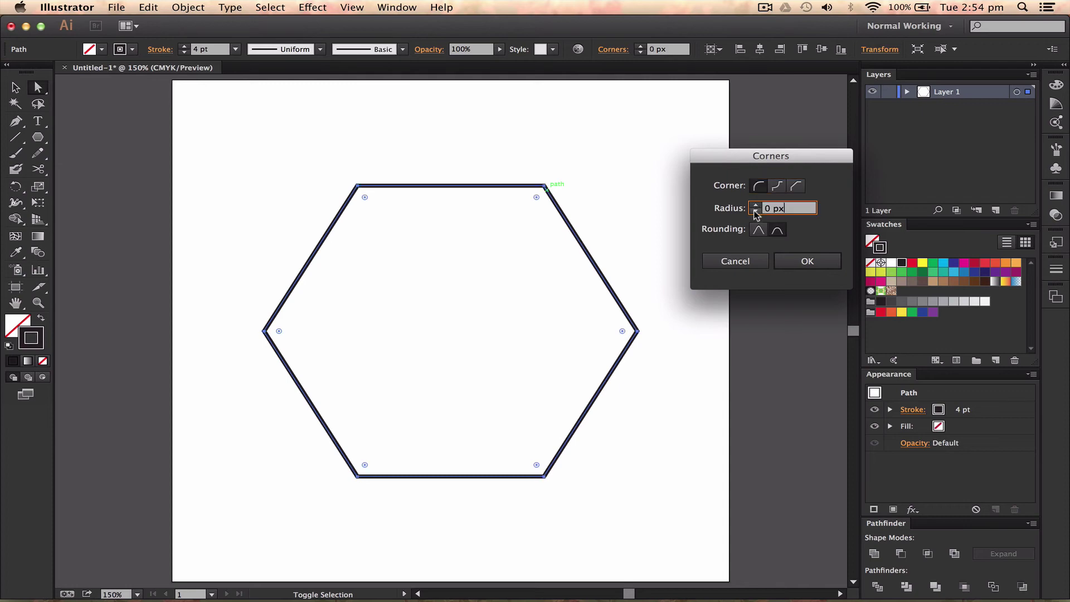
left_click(758, 230)
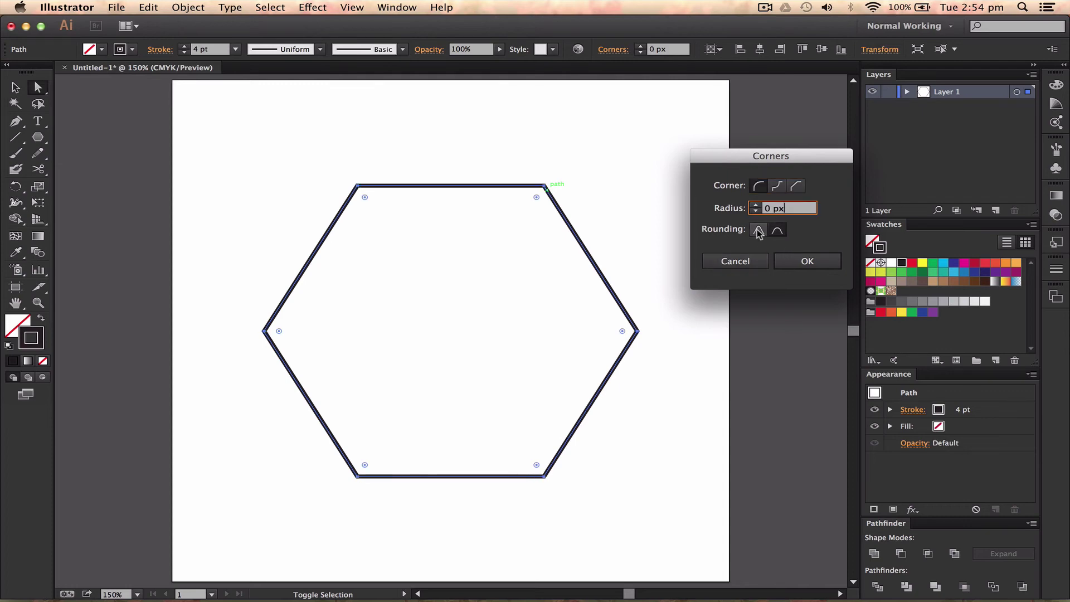
left_click(806, 262)
left_click_drag(533, 199, 545, 241)
Marquee-select the hexagon and display its live corner widgets at a 14.92 px radius.
key("v")
left_click(618, 176)
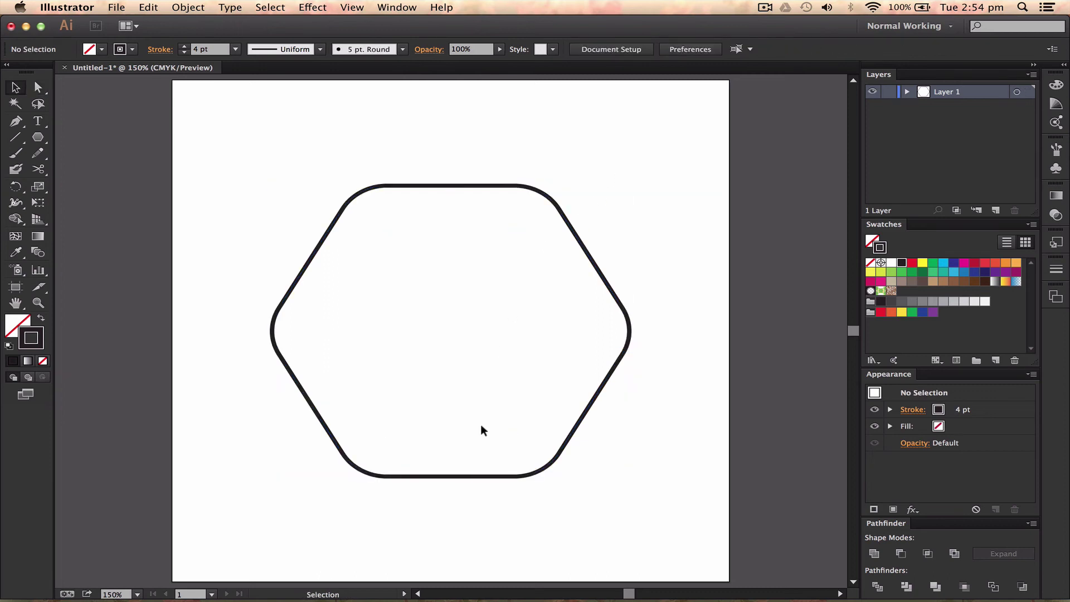
left_click(576, 233)
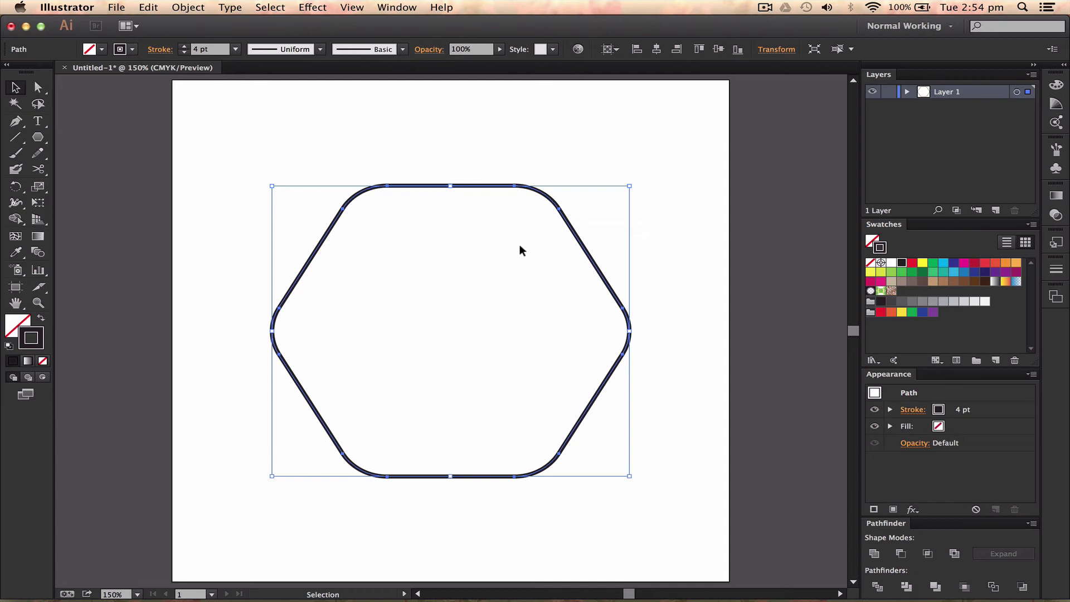
left_click(534, 210)
key("a")
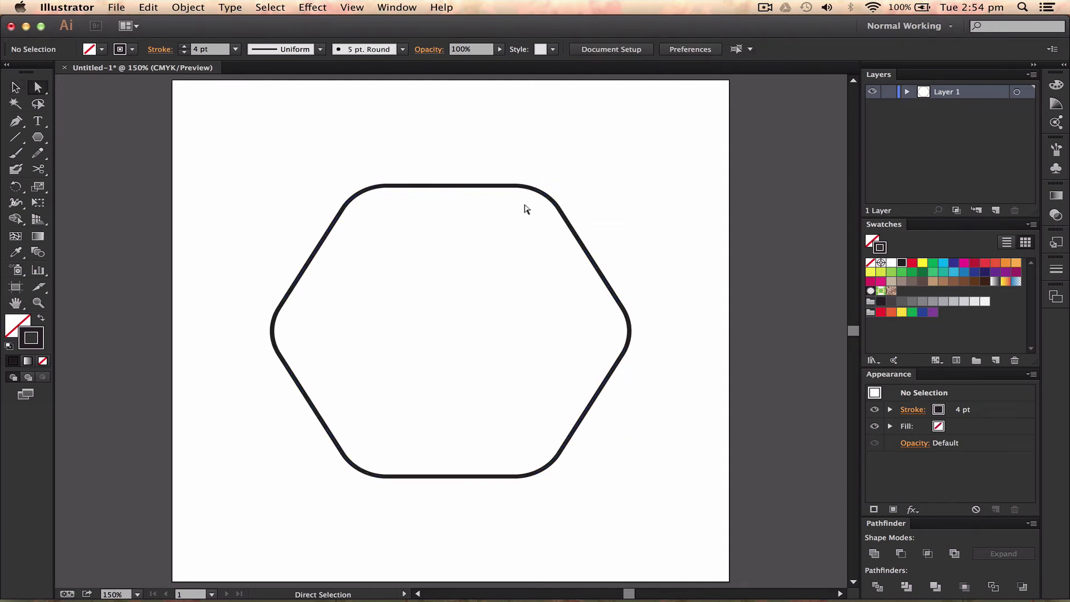
key("v")
left_click_drag(569, 182, 537, 203)
key("a")
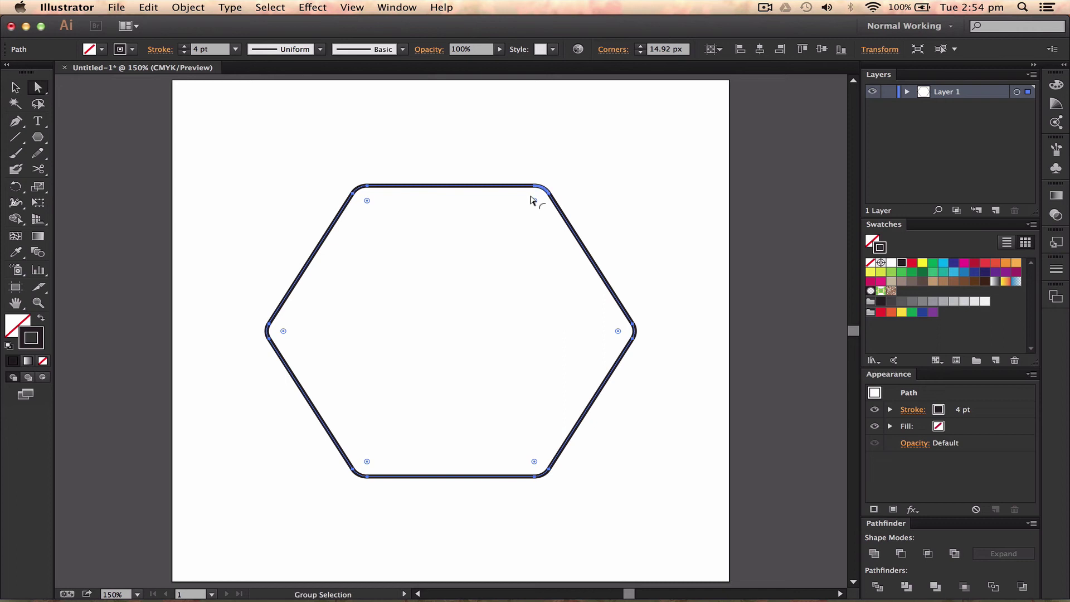
key("shift")
double_click(531, 200)
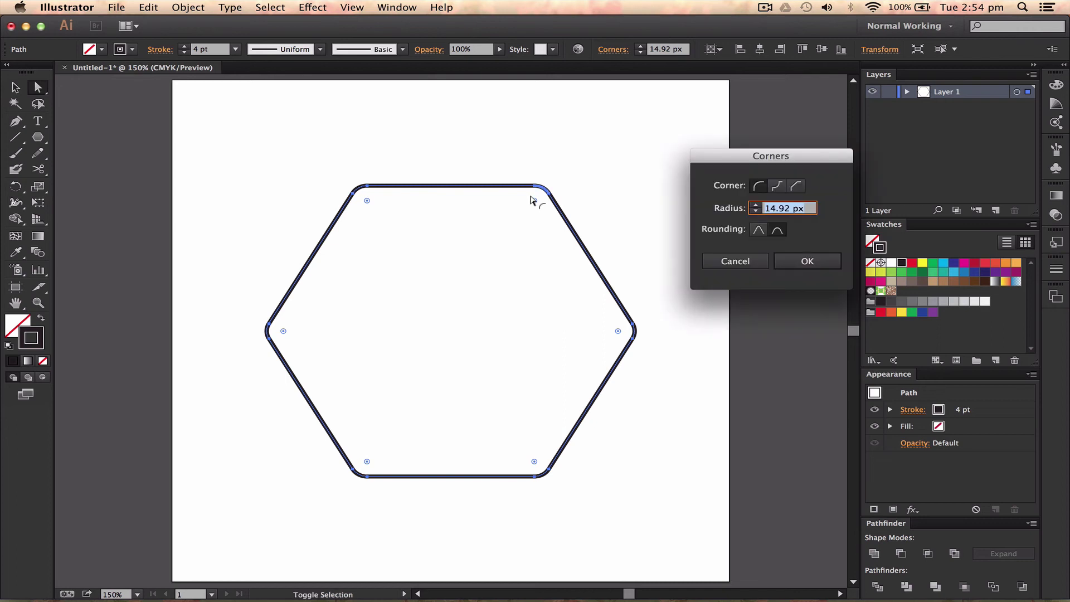
left_click_drag(808, 156, 537, 227)
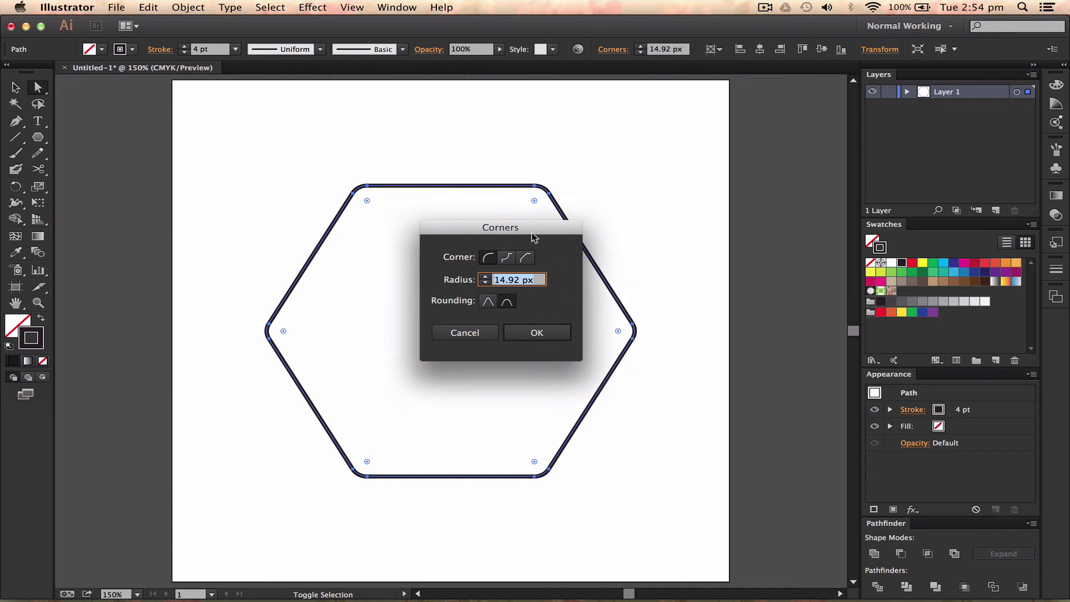
left_click_drag(525, 226, 490, 216)
left_click(489, 248)
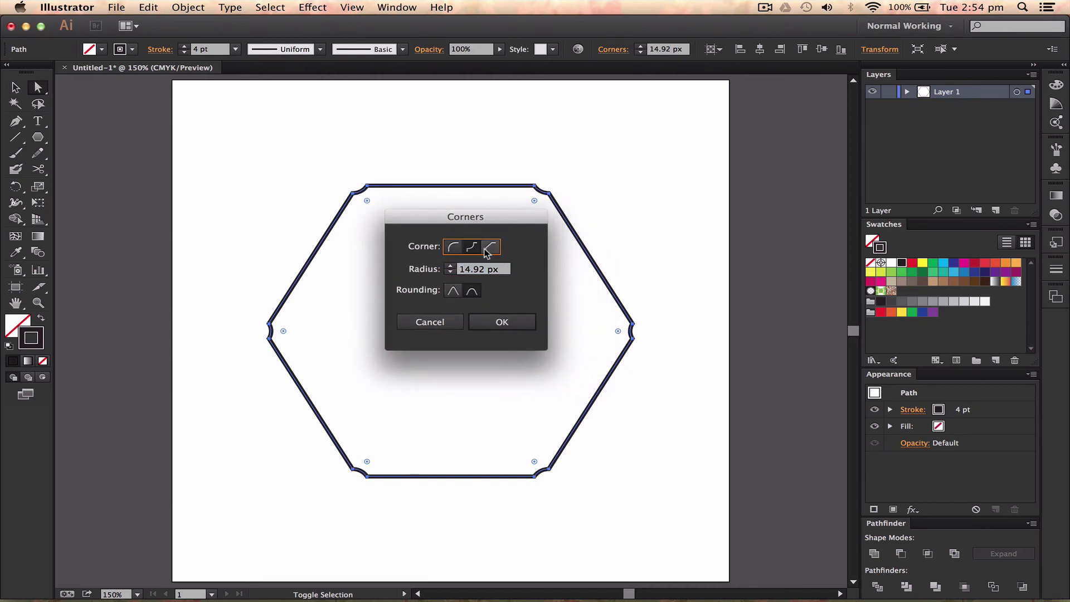
left_click(472, 246)
left_click(453, 246)
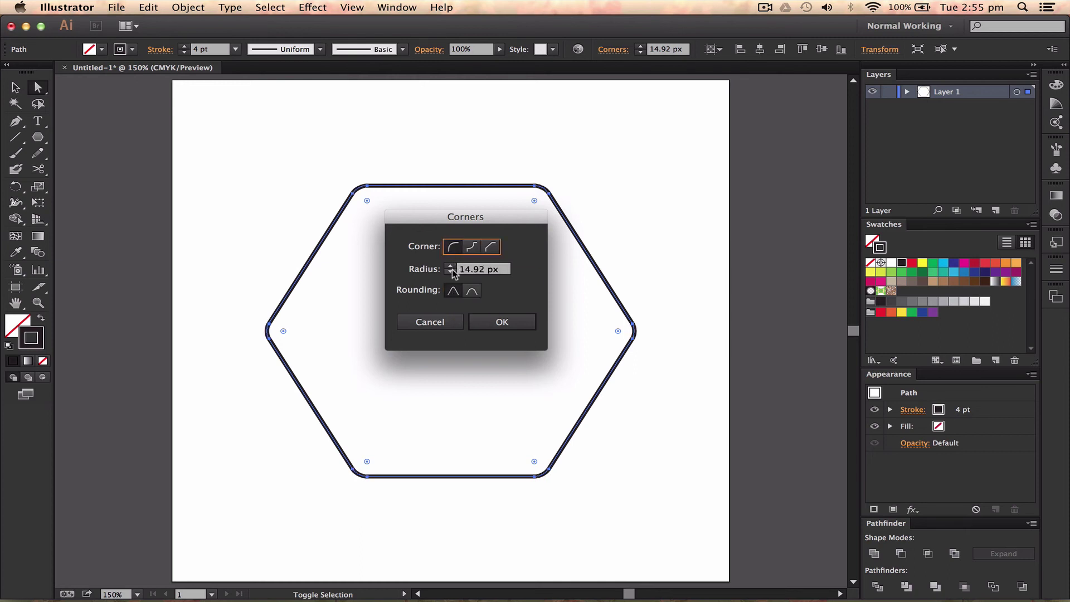
left_click(450, 266)
left_click(450, 267)
left_click(450, 267)
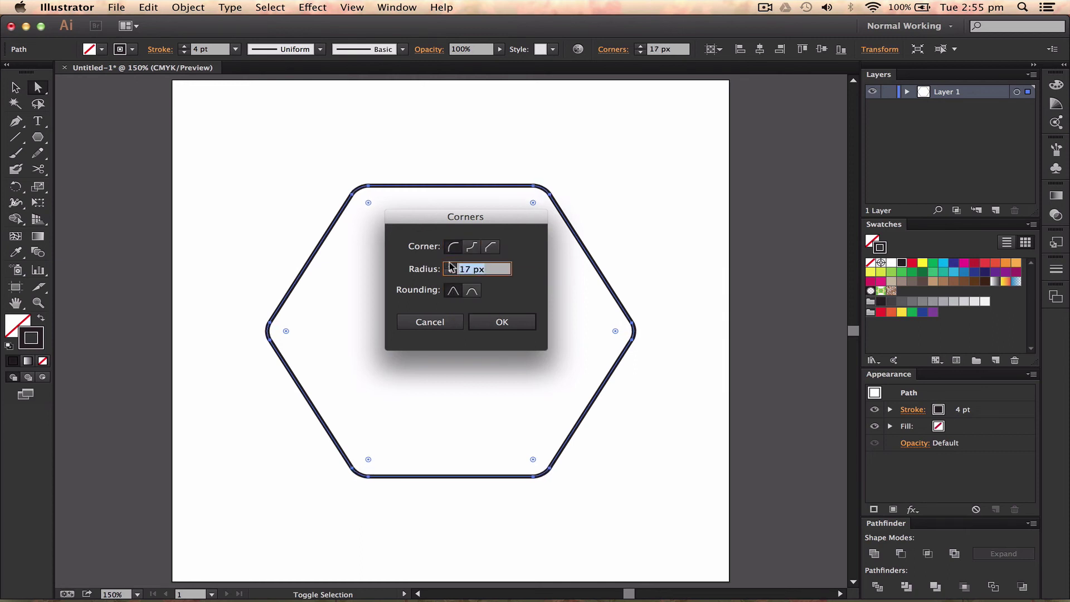
left_click(450, 267)
left_click(450, 267)
left_click(450, 266)
left_click(450, 267)
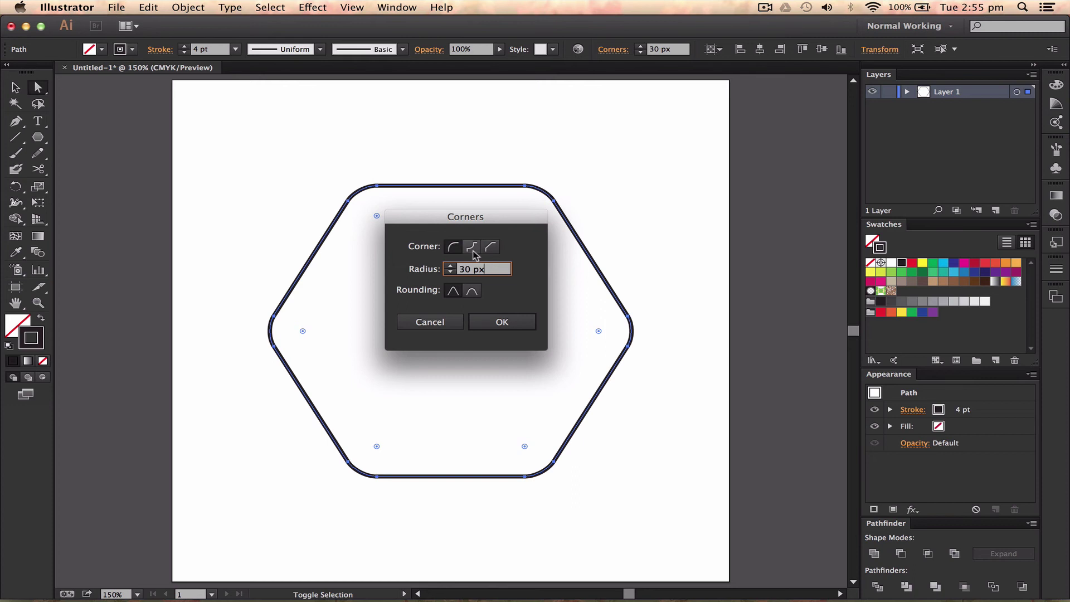
left_click(473, 248)
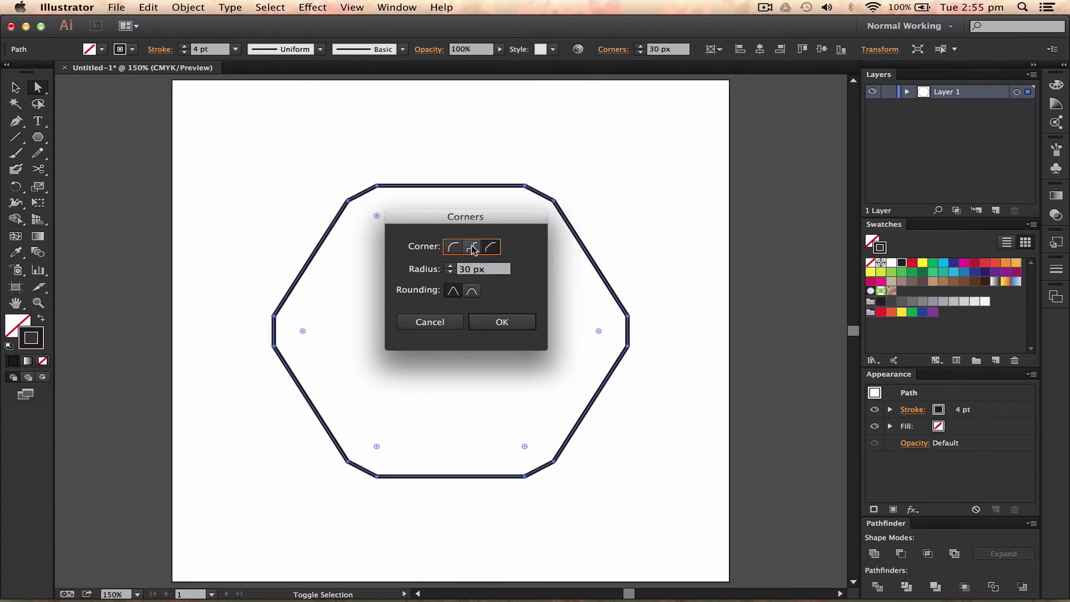
left_click(454, 322)
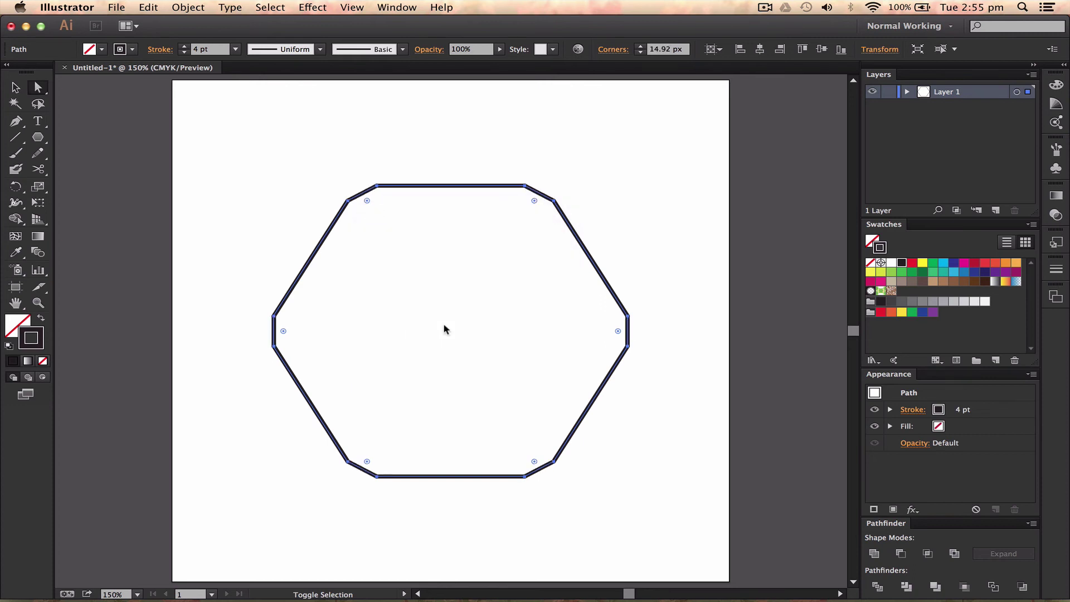
Select the top-left anchor and drag its corner widget out to a very large radius.
left_click(704, 223)
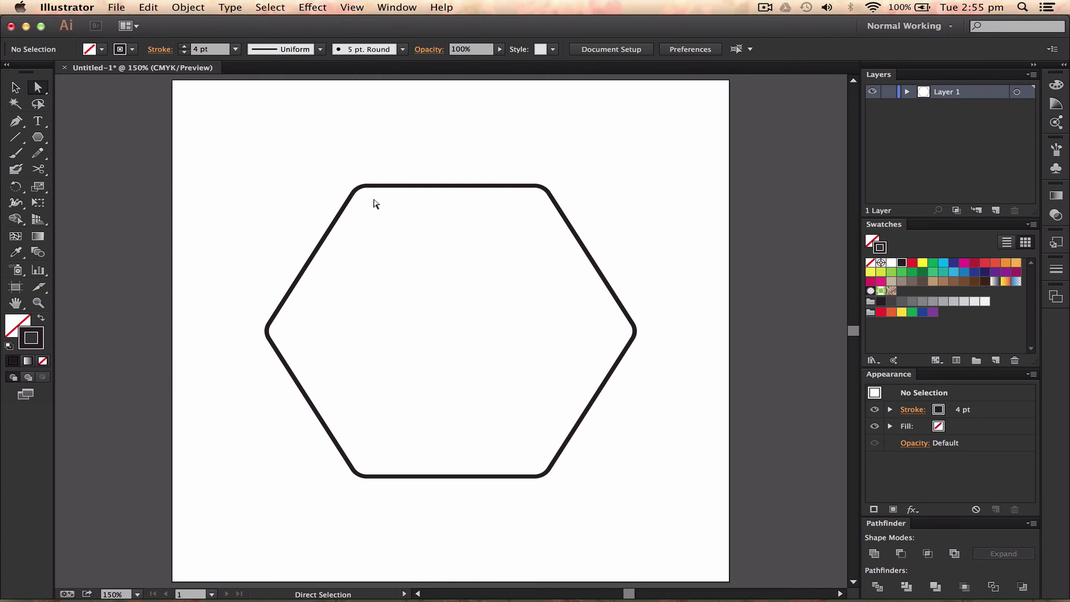
left_click(360, 186, "super")
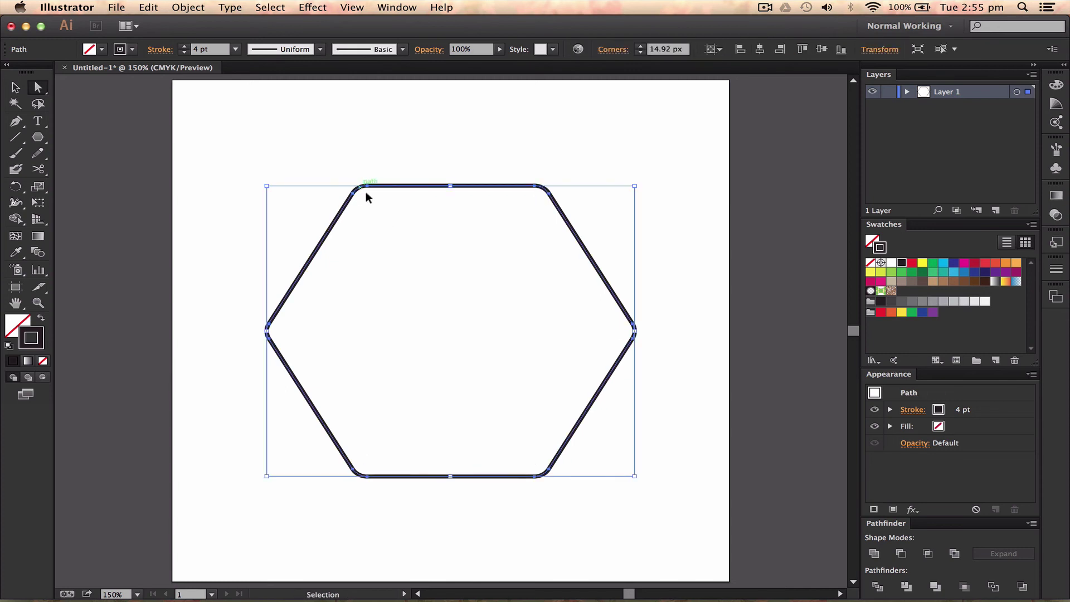
key("v")
key("a")
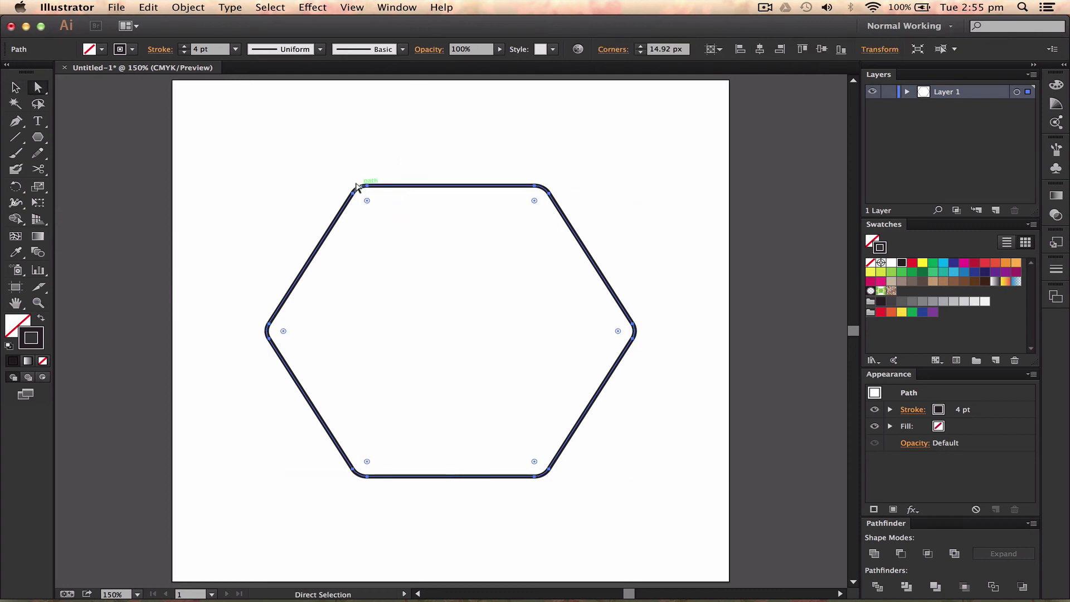
left_click(357, 185)
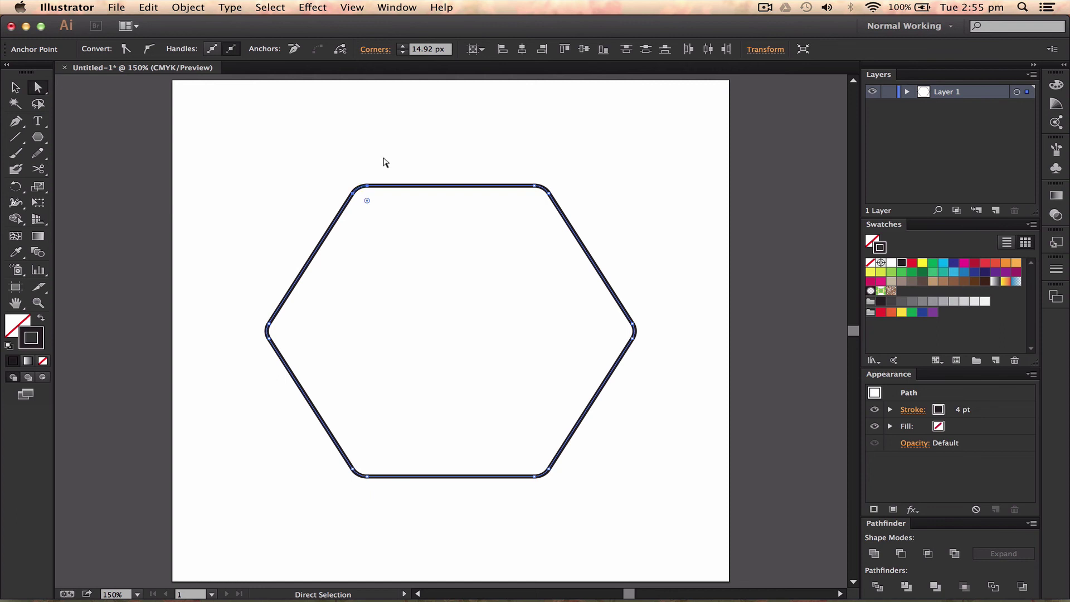
left_click_drag(366, 200, 603, 446)
Rotate the shape with Free Transform so the curve faces up, then shift it left.
key("v")
left_click(671, 286)
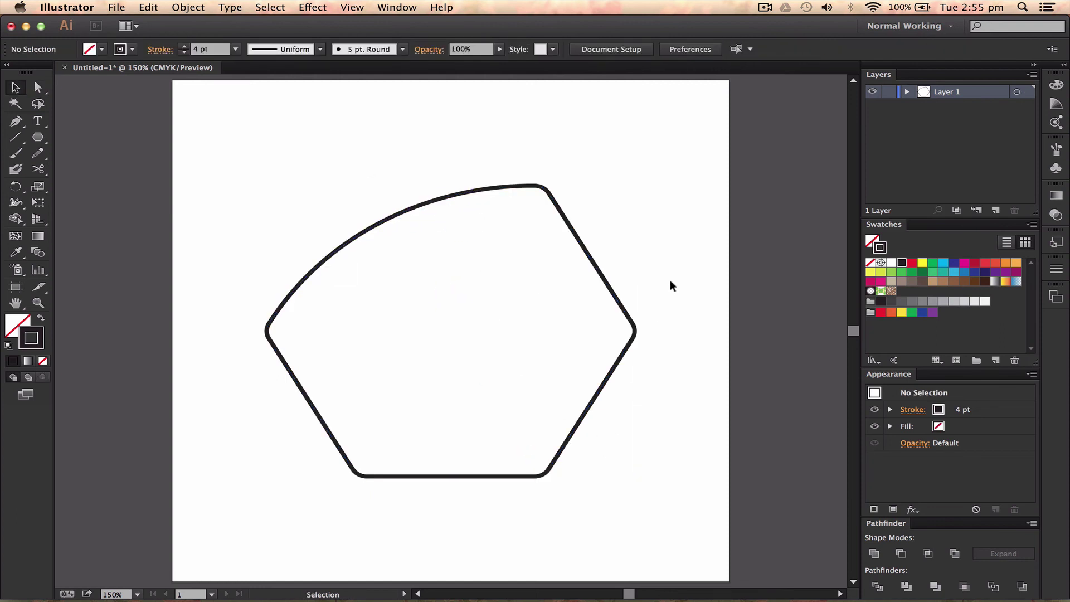
left_click_drag(599, 391, 623, 368)
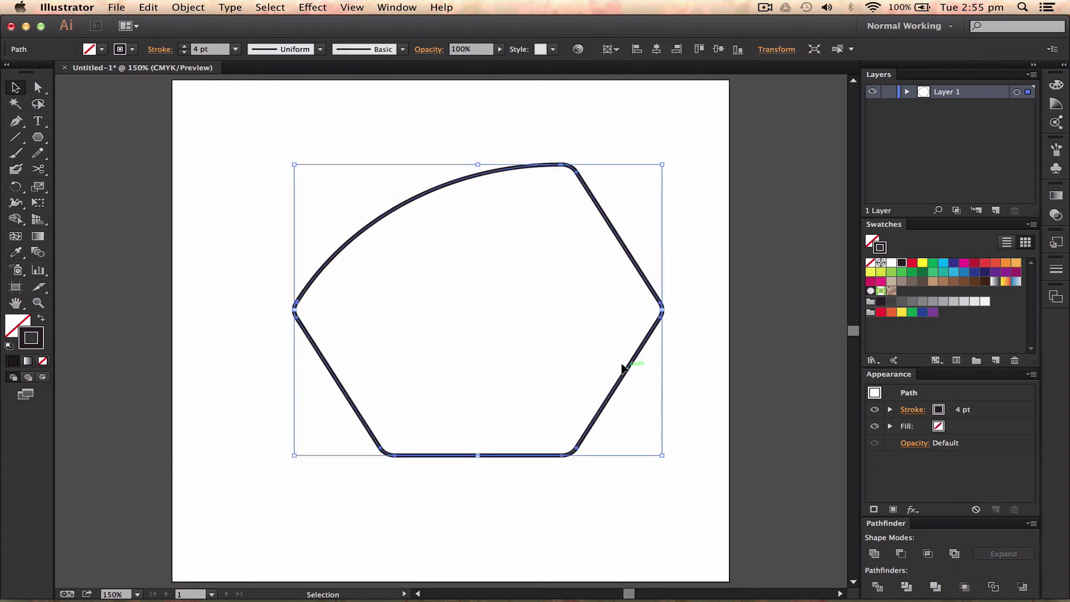
key("e")
left_click_drag(755, 476, 730, 455)
key("v")
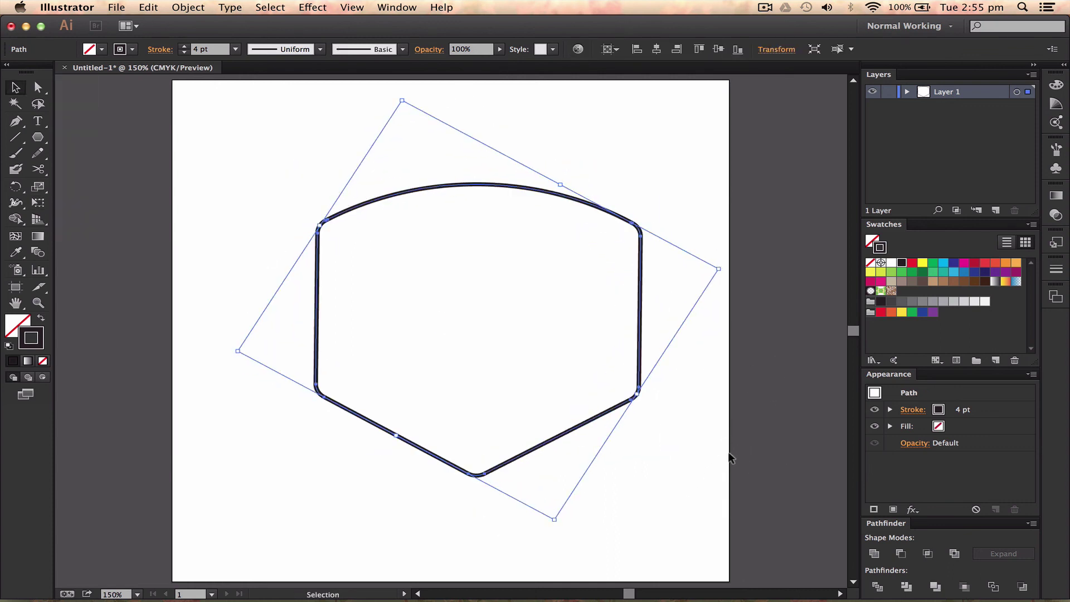
left_click(728, 456)
left_click_drag(610, 391, 548, 437)
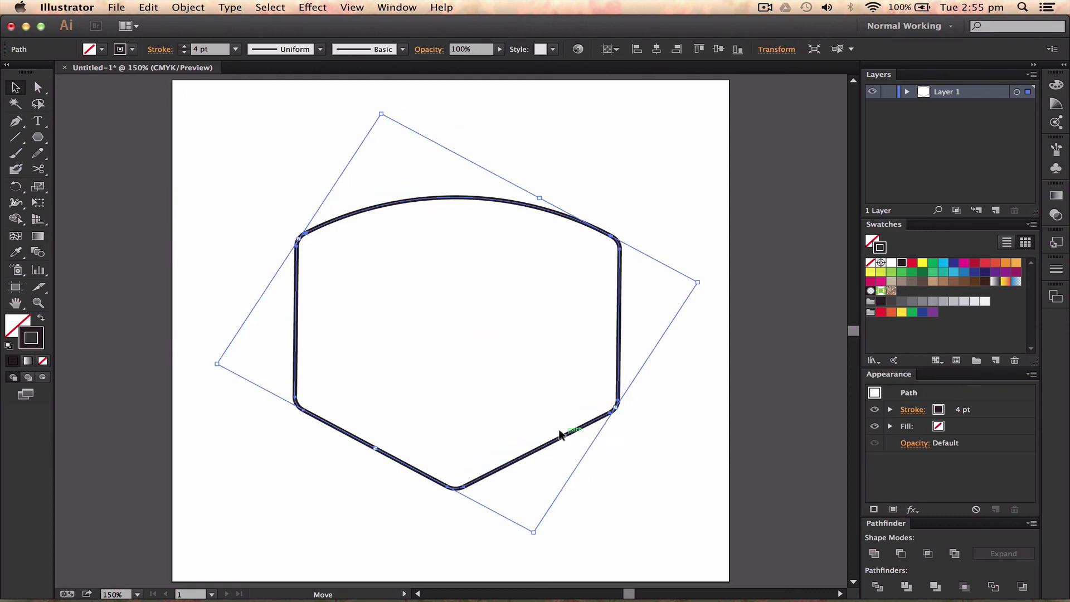
left_click(618, 184)
left_click_drag(613, 176, 329, 308)
left_click(675, 150)
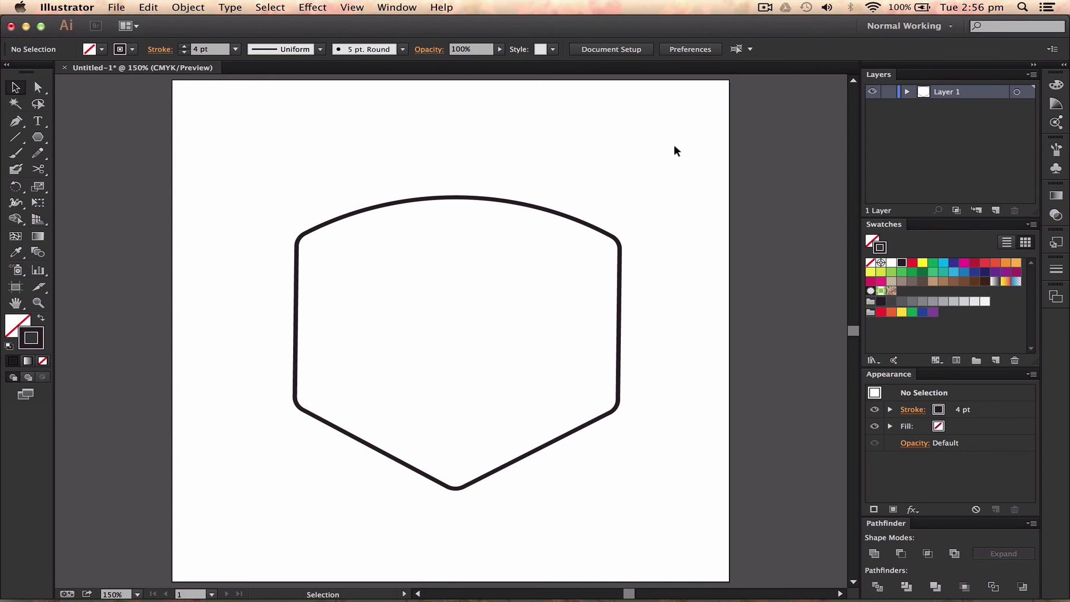
left_click(433, 6)
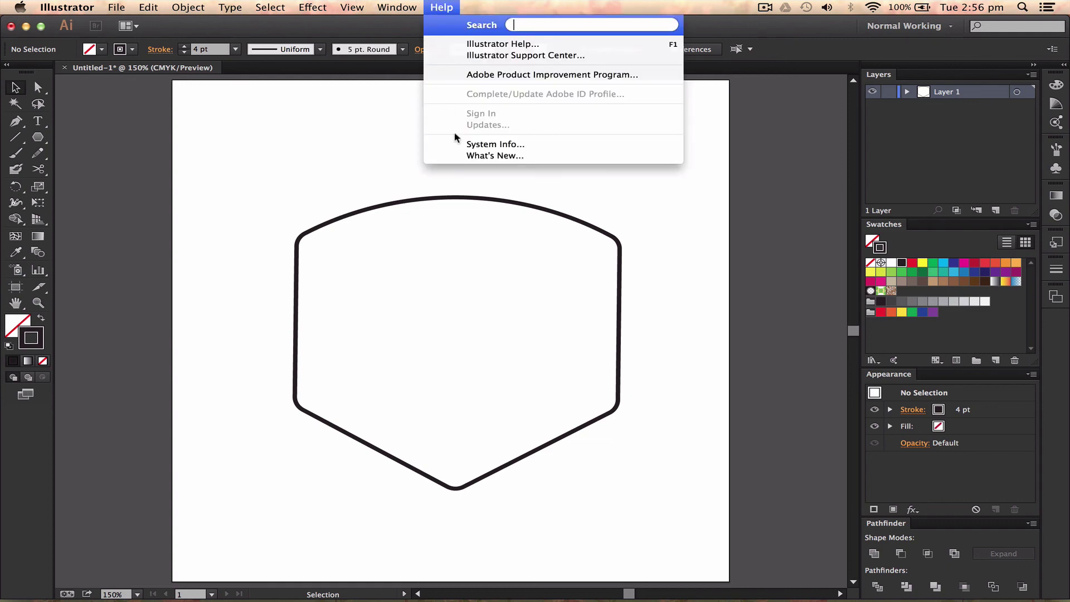
left_click(464, 155)
left_click(679, 430)
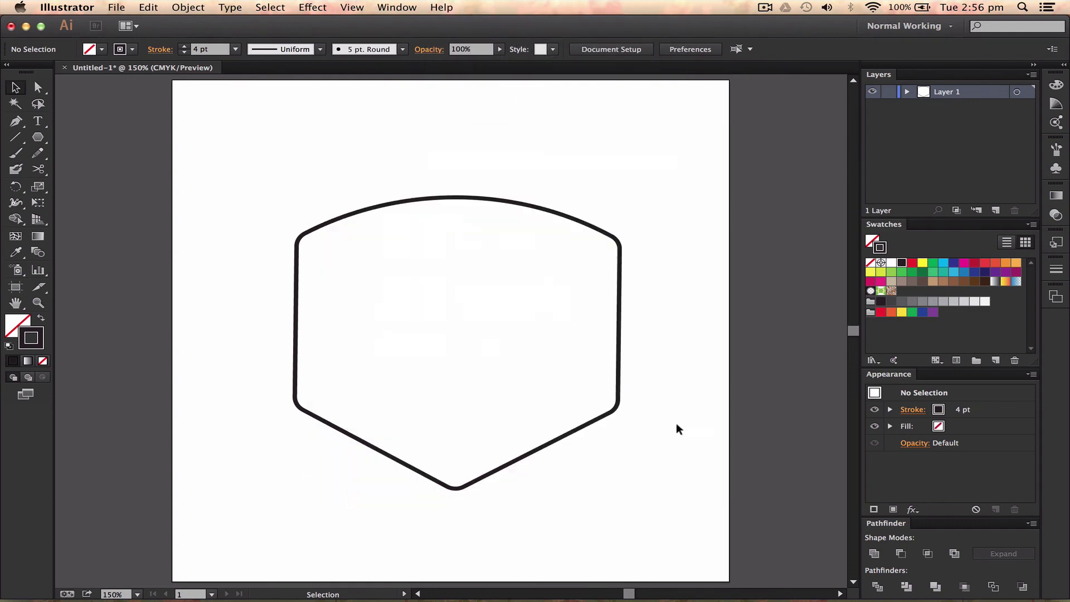